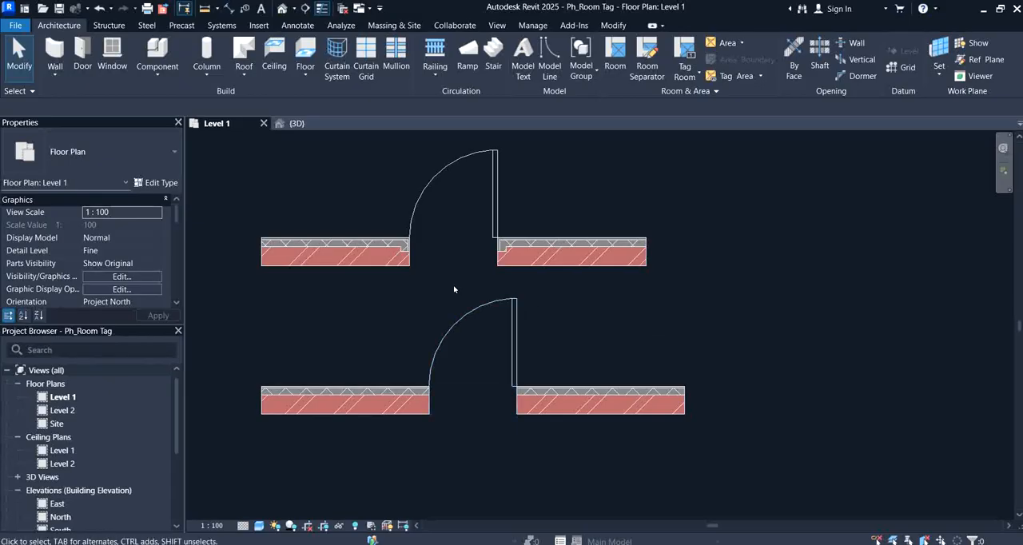
Step: Examine how the lower wall's layers end at both sides of its door opening
middle_click_drag(441, 302, 473, 276)
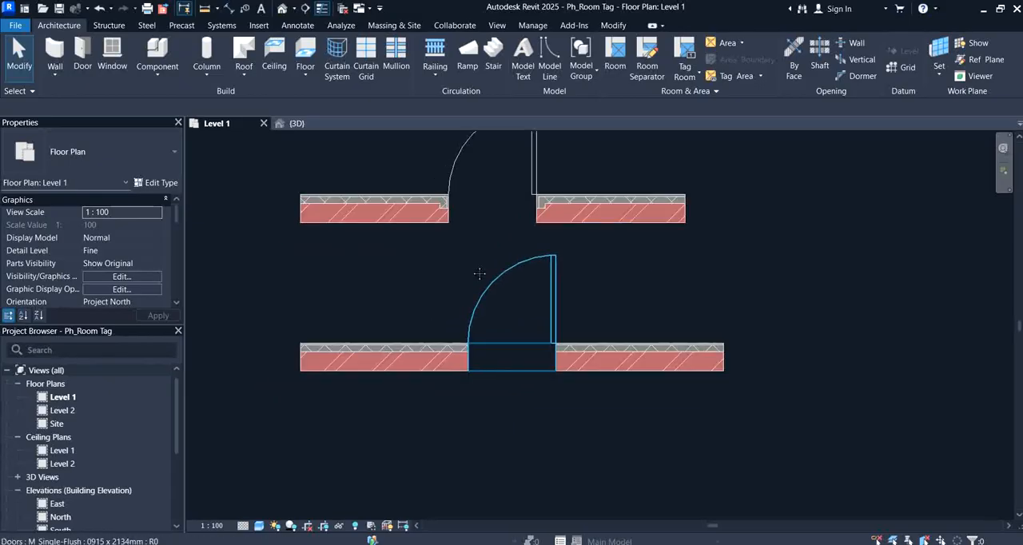
scroll(455, 376, "up", 3)
mouse_move(477, 404)
middle_mouse_down()
mouse_move(542, 404)
mouse_move(470, 402)
middle_mouse_up()
scroll(483, 339, "up", 3)
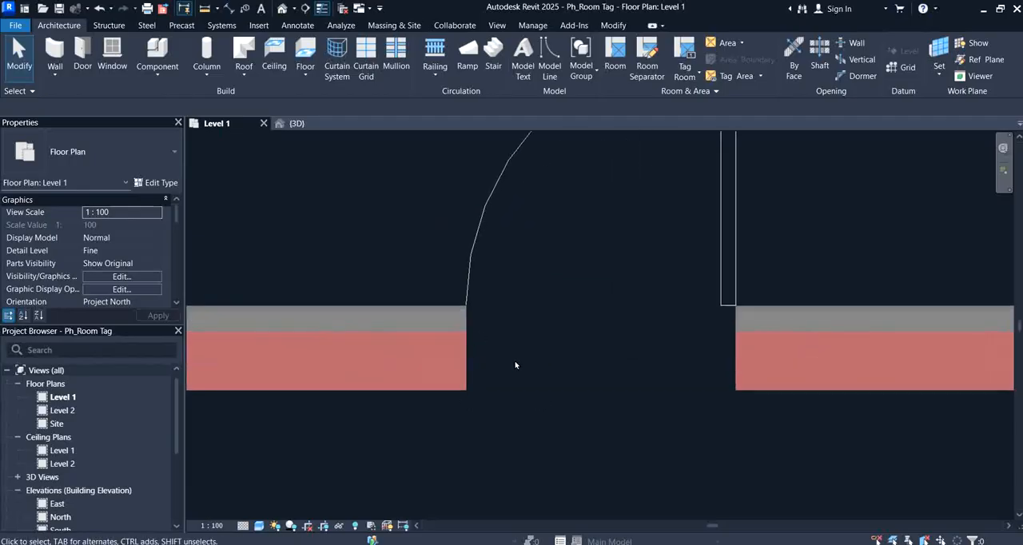
middle_click_drag(568, 434, 534, 408)
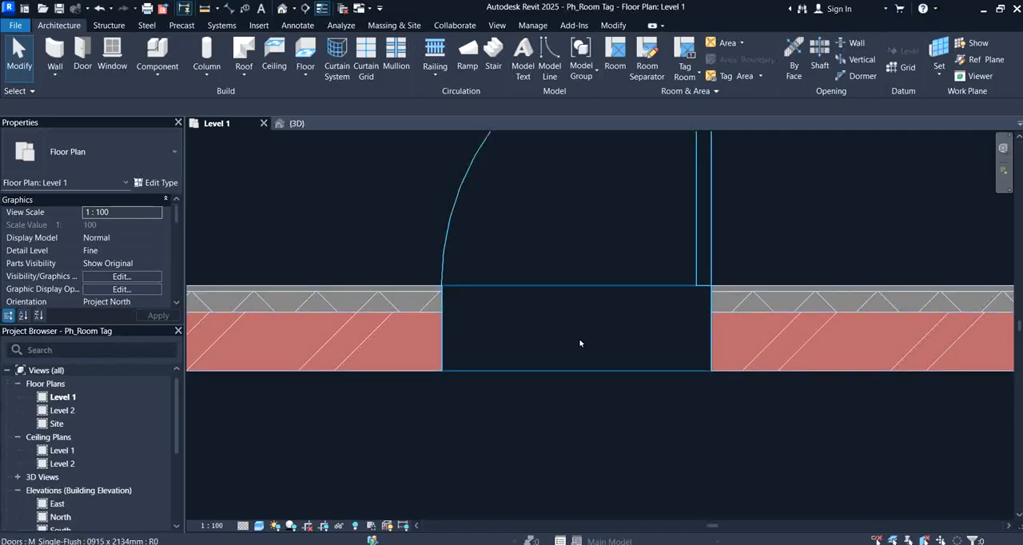
scroll(579, 345, "down", 1)
middle_click_drag(562, 354, 673, 379)
scroll(579, 343, "up", 1)
scroll(591, 330, "up", 1)
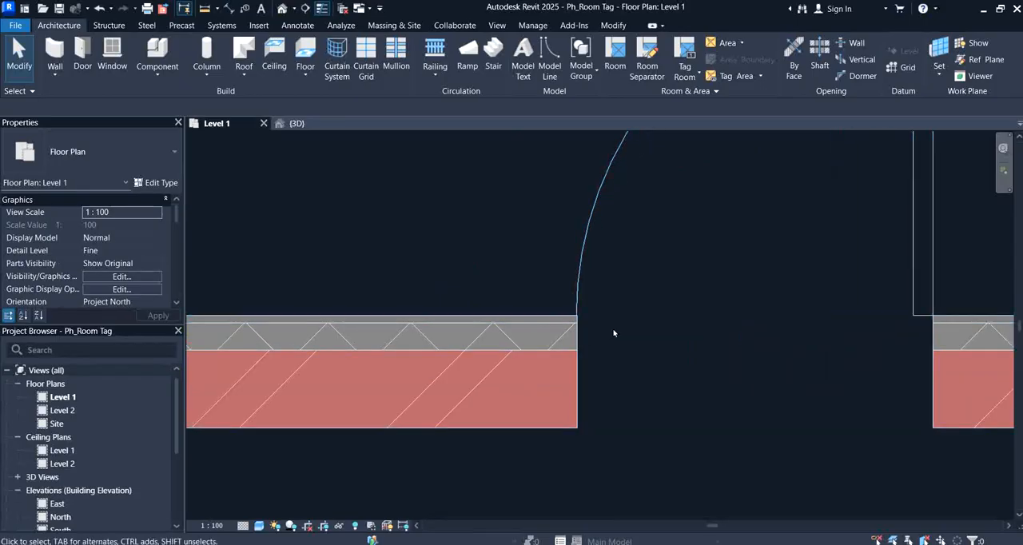
scroll(520, 347, "down", 3)
scroll(538, 464, "down", 2)
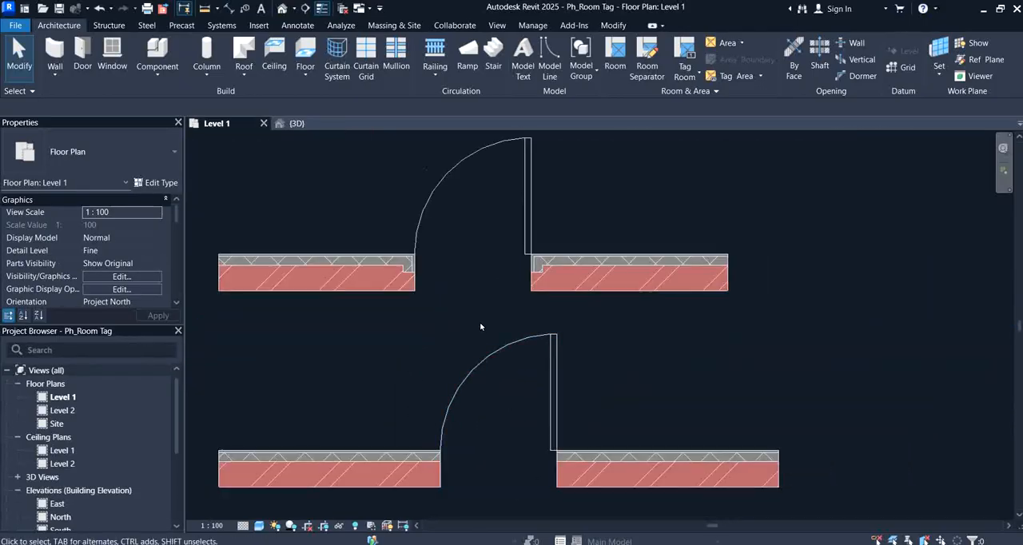
Step: Inspect the layer wrapping at both door jambs of the upper wall and compare it with the lower wall
scroll(479, 327, "up", 1)
mouse_move(463, 274)
middle_mouse_down()
mouse_move(447, 381)
mouse_move(546, 397)
middle_mouse_up()
scroll(483, 395, "up", 2)
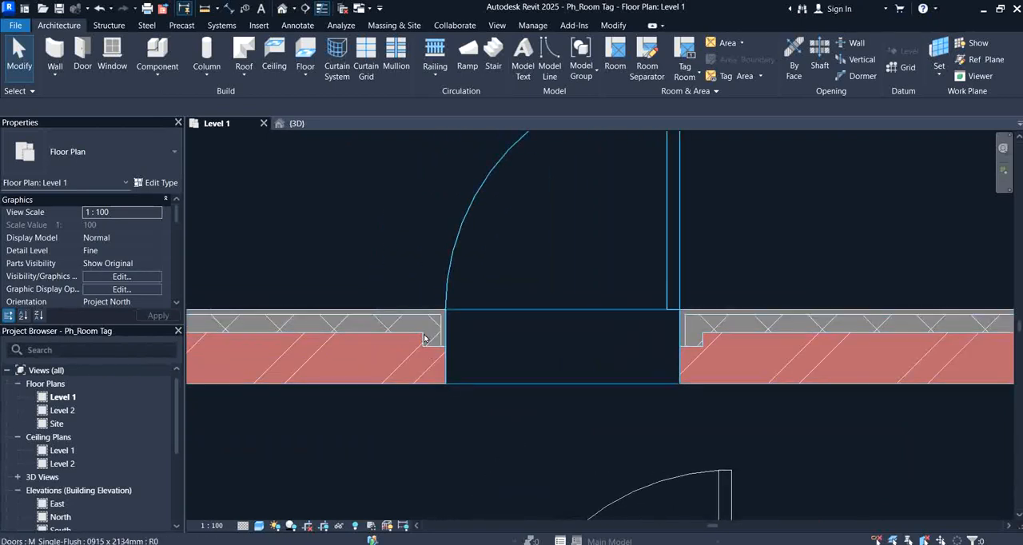
middle_click_drag(434, 332, 500, 328)
scroll(500, 328, "up", 1)
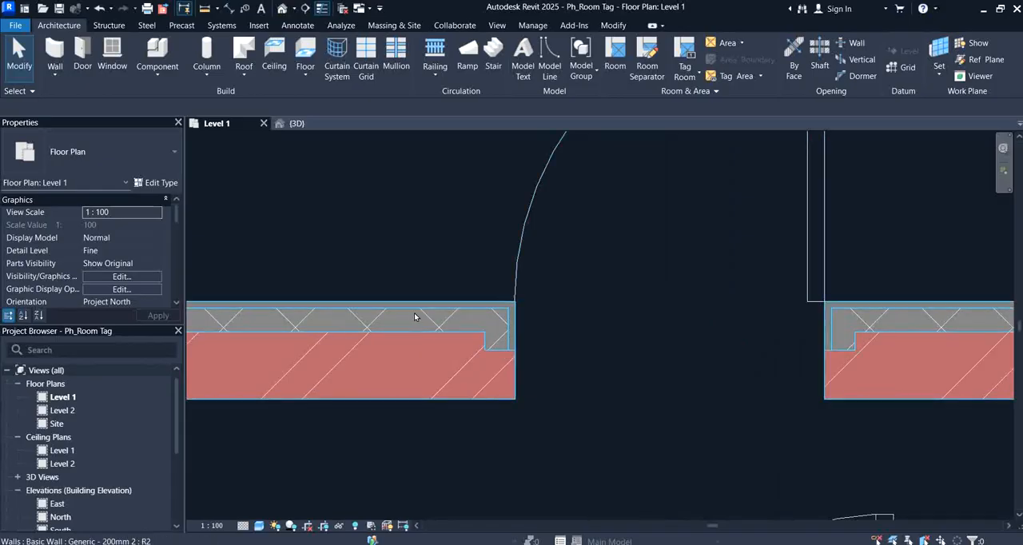
scroll(502, 356, "down", 2)
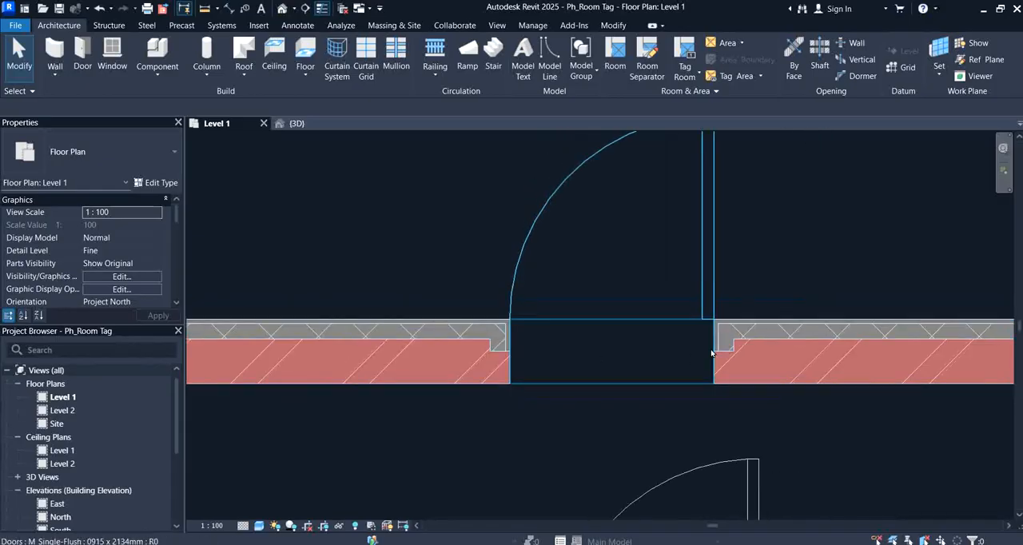
middle_click_drag(743, 329, 669, 324)
scroll(613, 345, "down", 2)
middle_click_drag(528, 400, 557, 379)
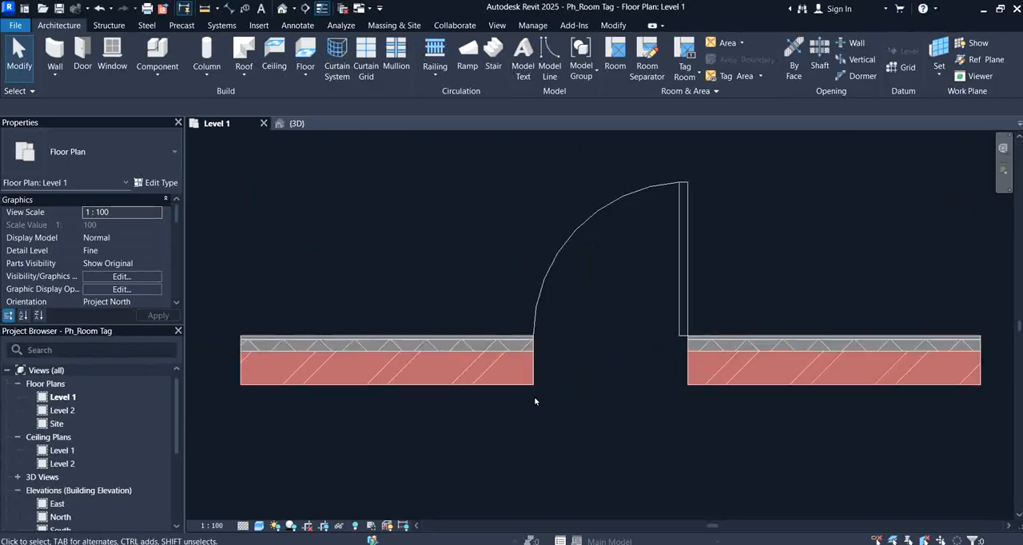
Step: Duplicate the lower wall's type as Generic - 200mm 4 and open its layer structure for editing
left_click(493, 345)
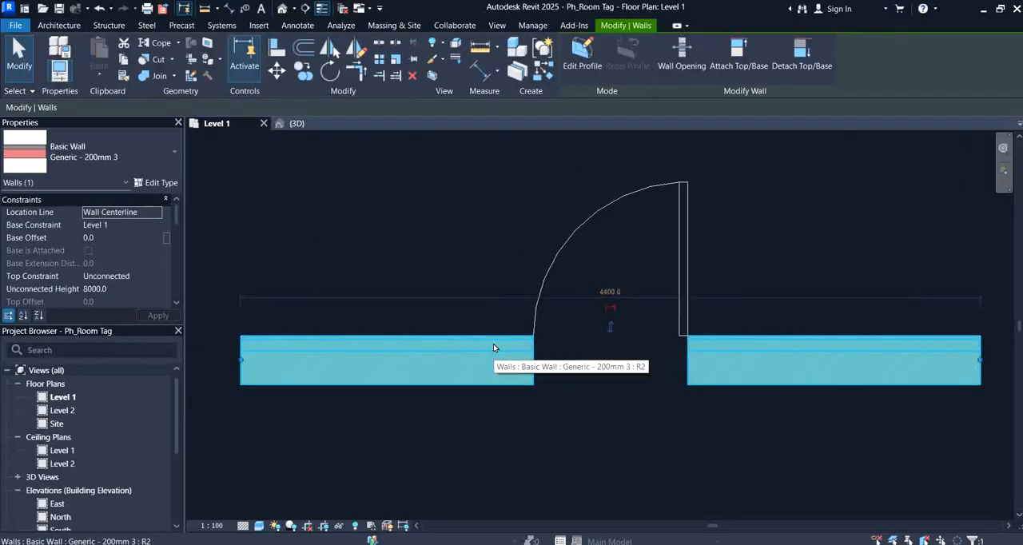
left_click(157, 182)
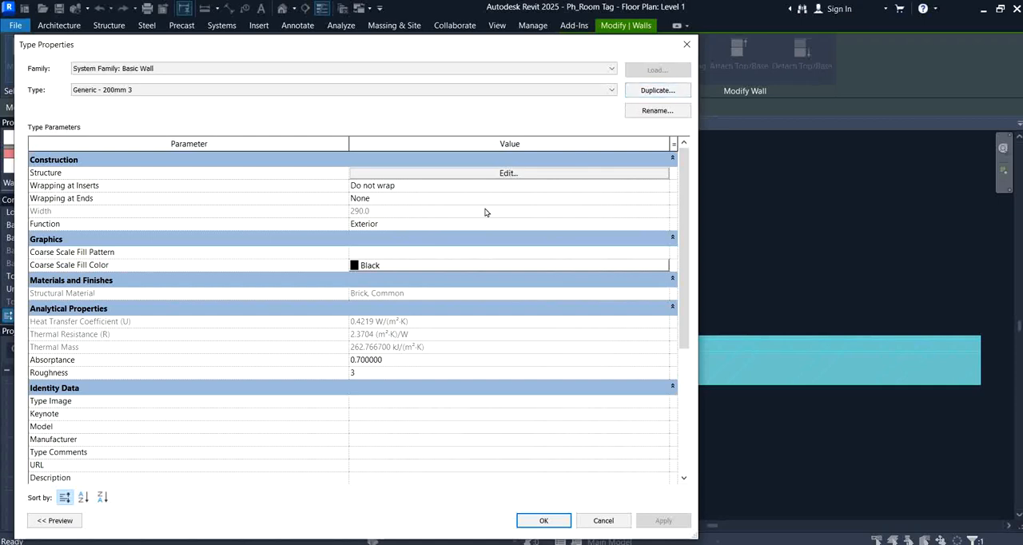
left_click(638, 95)
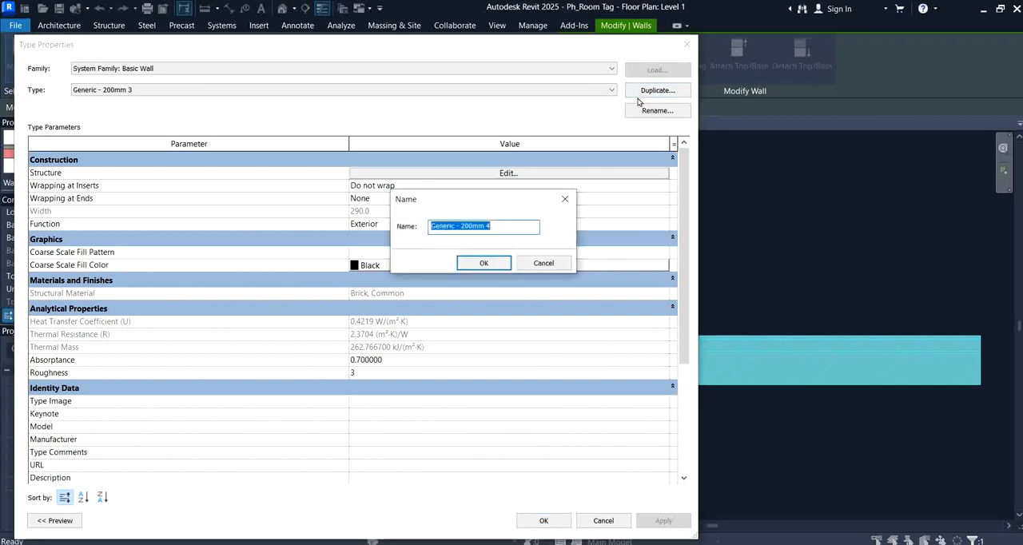
left_click(497, 259)
left_click(506, 175)
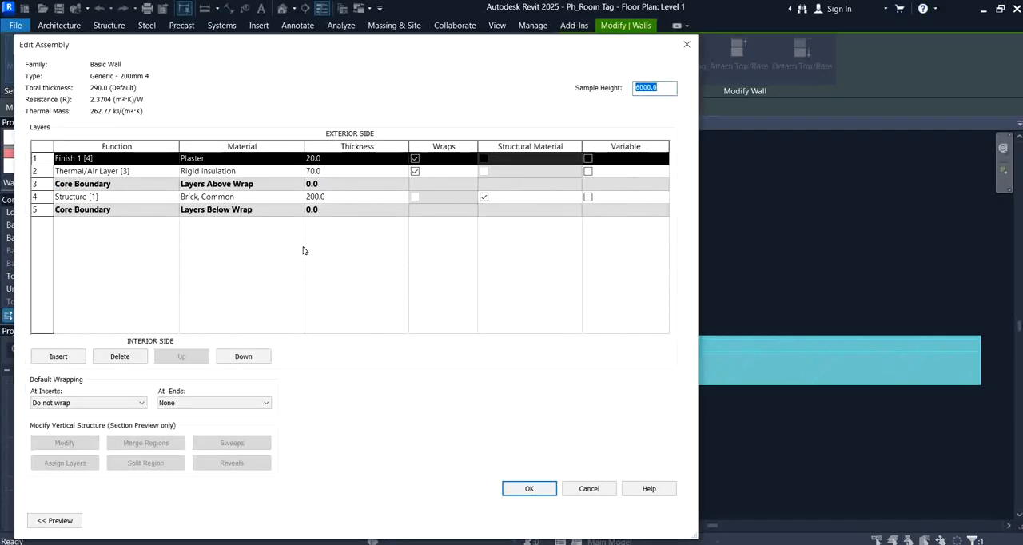
Step: Toggle the Wraps option off and back on for the Plaster and Rigid insulation layers
left_click(414, 160)
left_click(414, 173)
left_click(414, 172)
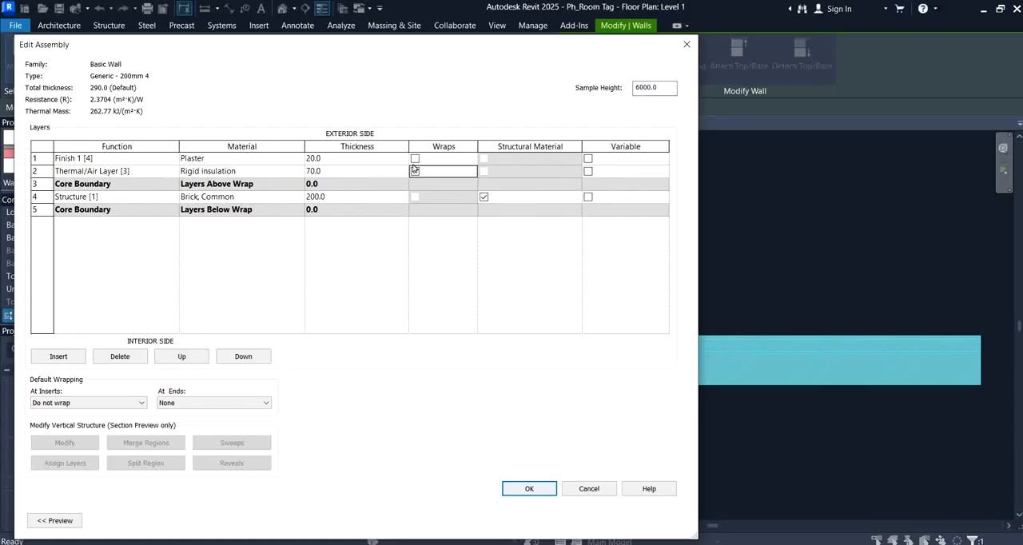
left_click(414, 162)
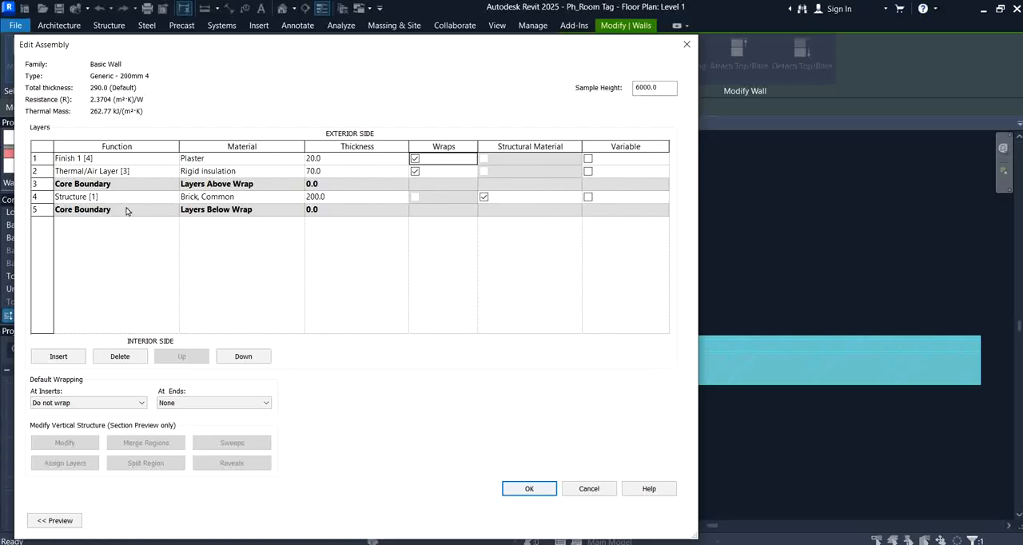
Step: Move the exterior core boundary above the Plaster layer, and return it to below the Rigid insulation layer
left_click(57, 186)
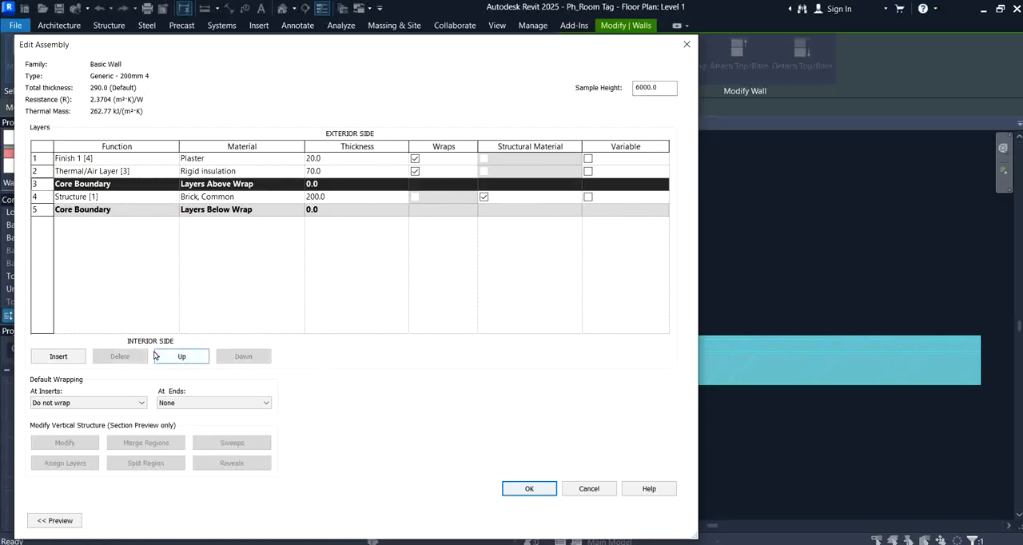
left_click(183, 357)
left_click(184, 358)
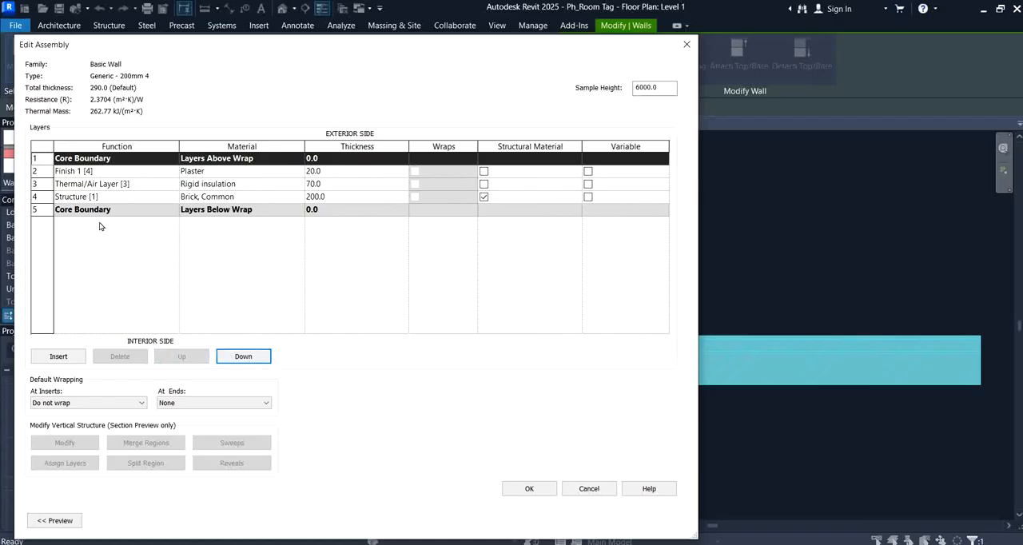
left_click(261, 356)
left_click(260, 357)
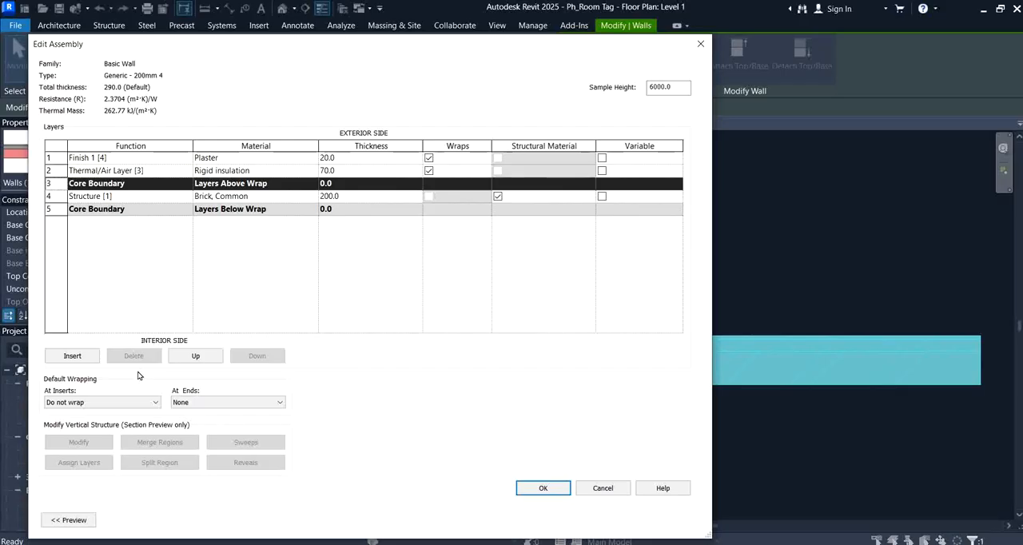
Step: Set the default wrapping at inserts to Exterior and accept the wall type changes
left_click(126, 403)
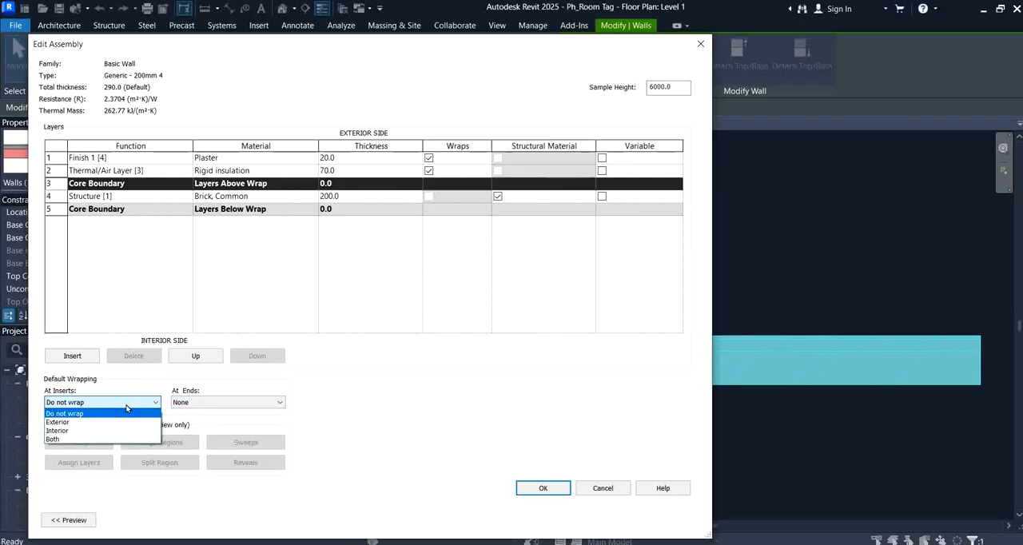
left_click(68, 422)
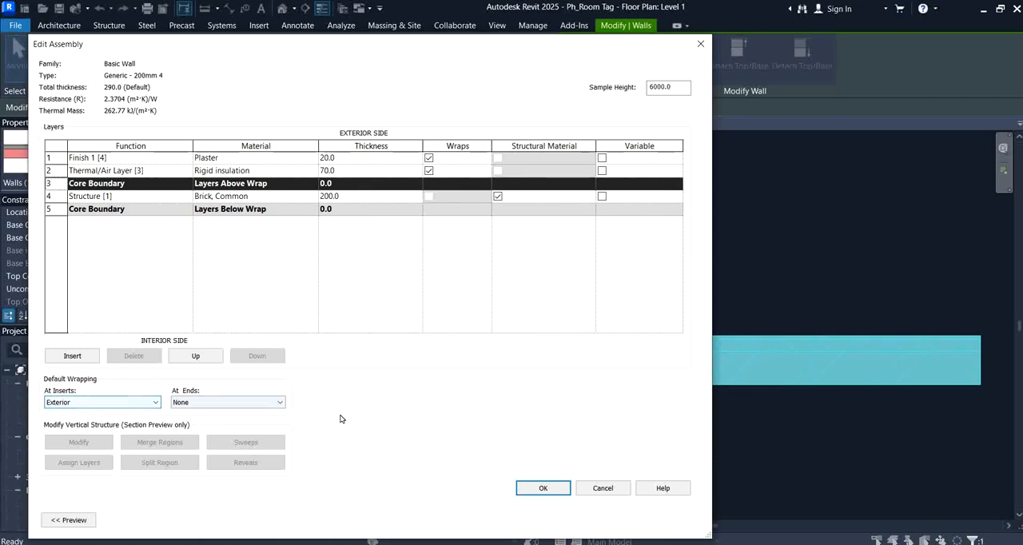
left_click(540, 489)
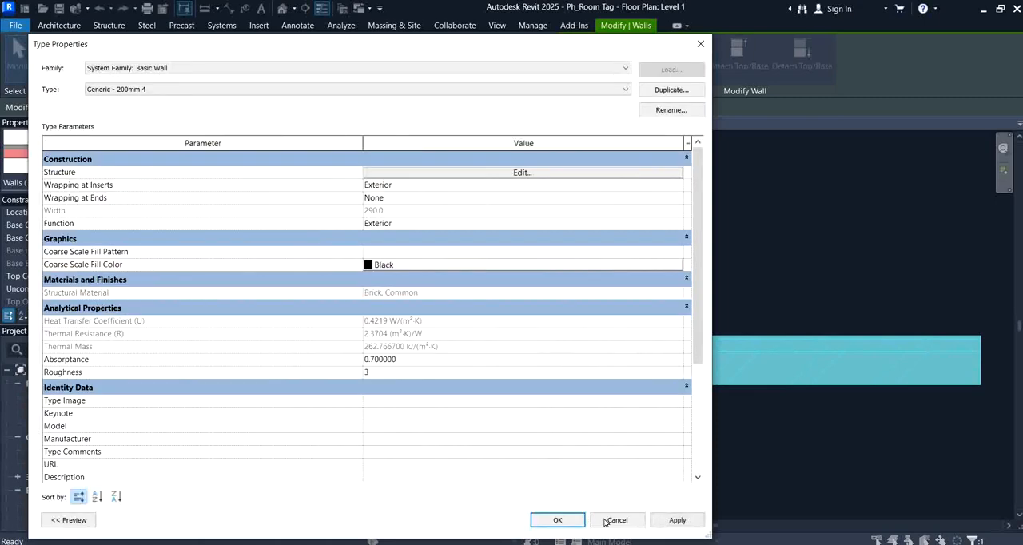
left_click(557, 520)
left_click(553, 491)
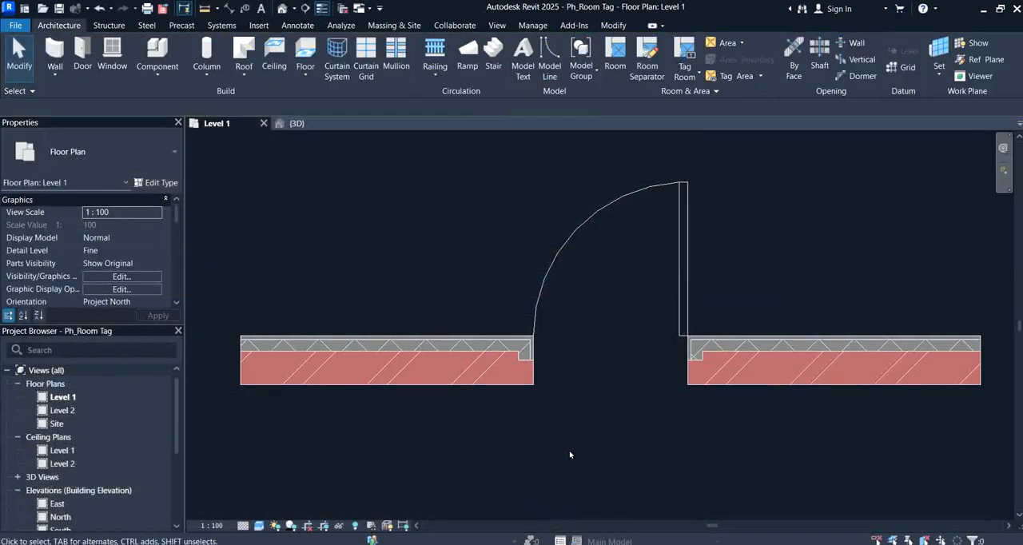
Step: Set the lower wall type's wrapping at ends to Exterior and apply it
middle_click_drag(579, 421, 444, 419)
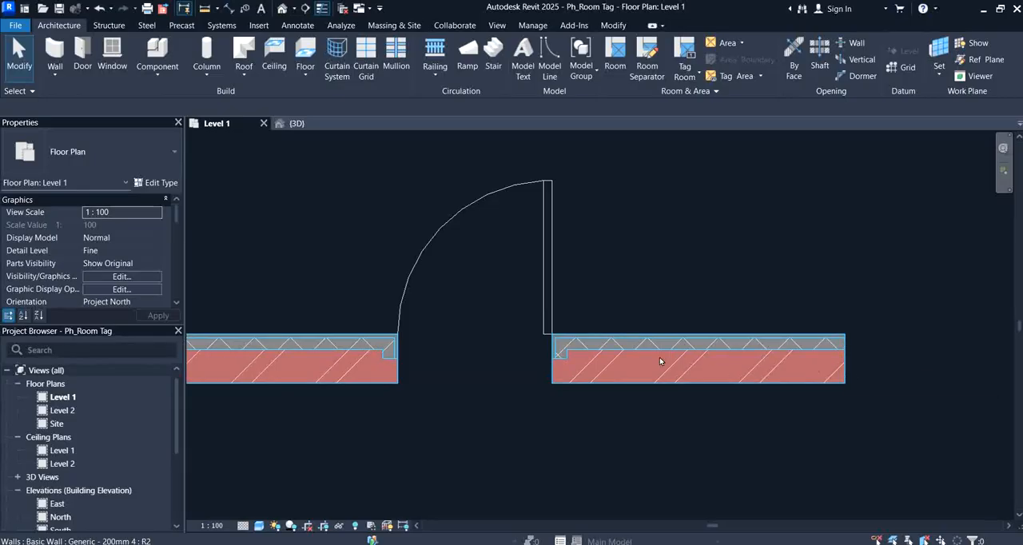
middle_click_drag(422, 370, 592, 370)
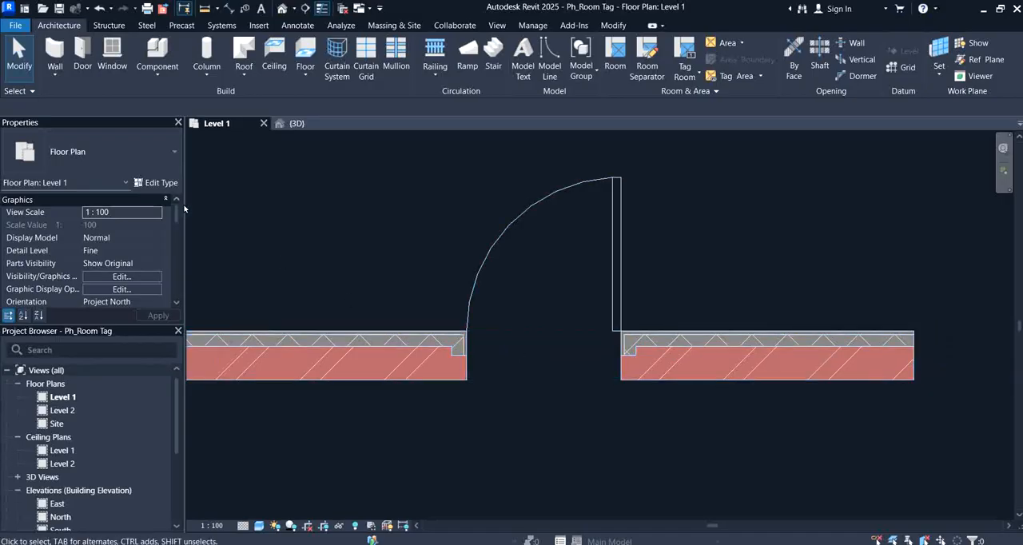
left_click(359, 336)
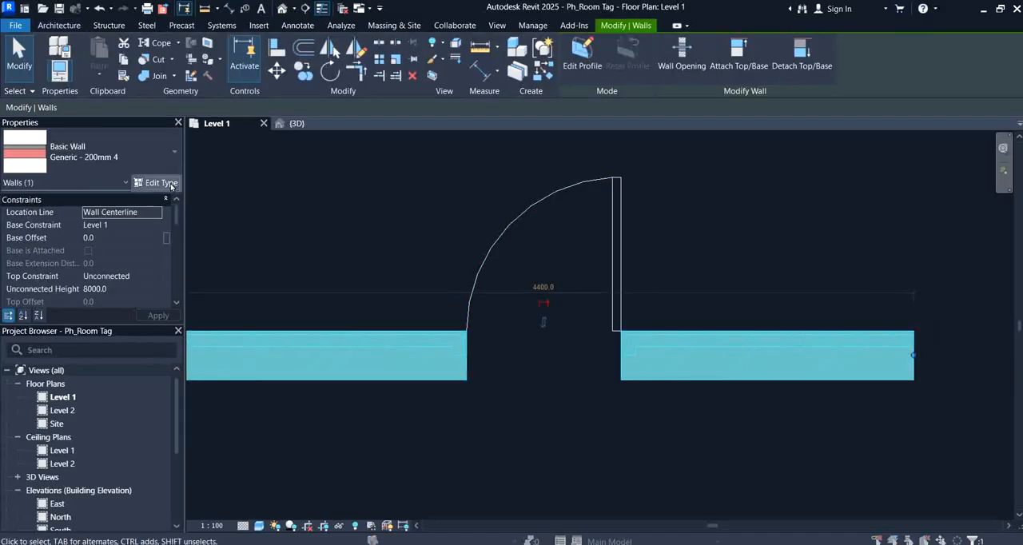
left_click(156, 182)
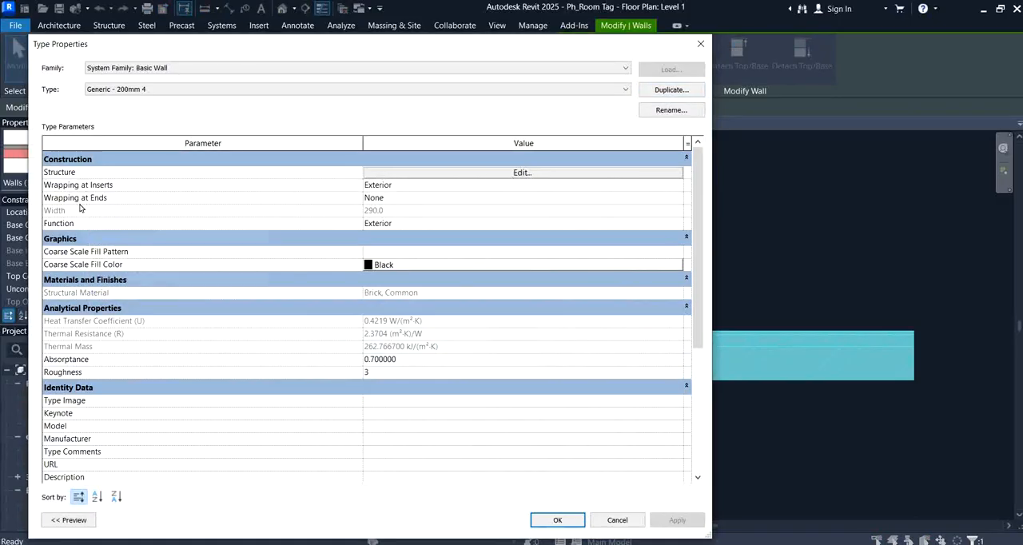
left_click(428, 198)
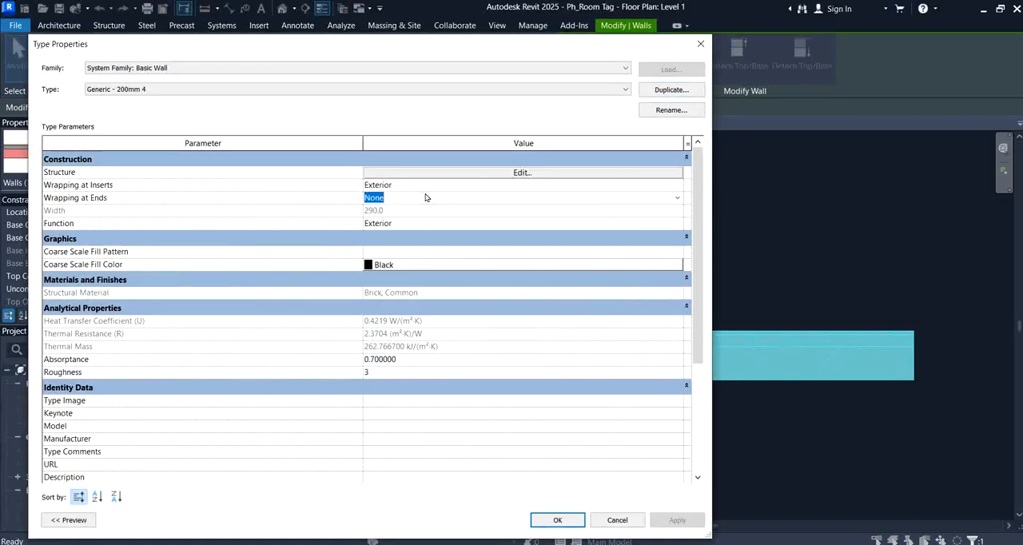
left_click(678, 198)
left_click(379, 218)
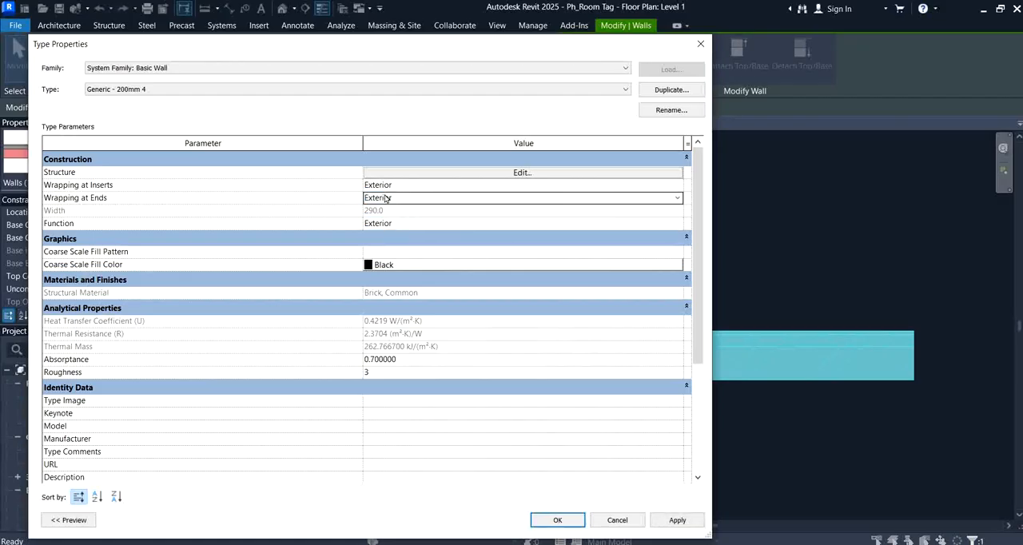
left_click(675, 521)
left_click(558, 520)
left_click(925, 384)
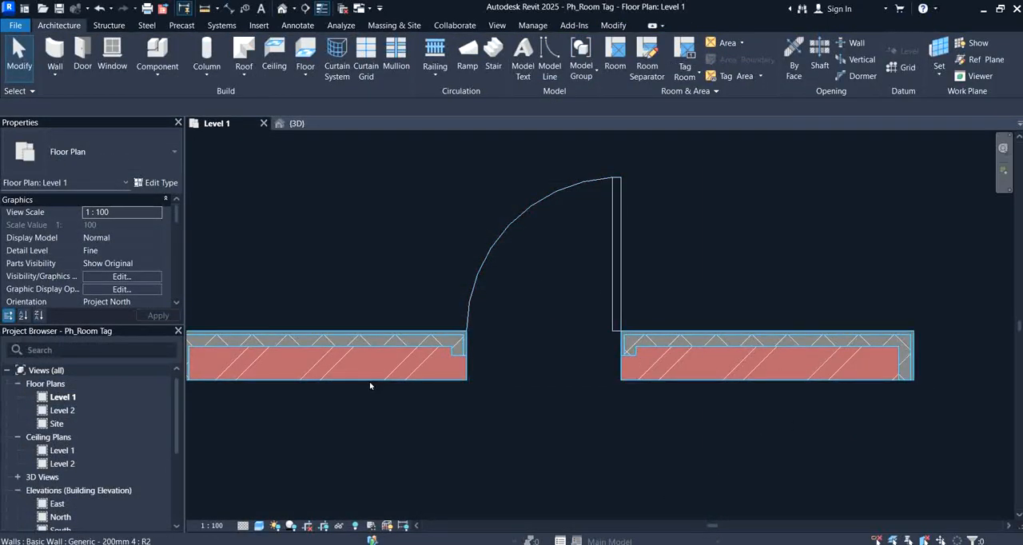
Step: Set the wall type's wrapping at inserts to Interior for the wall containing the door
middle_click_drag(370, 386, 404, 361)
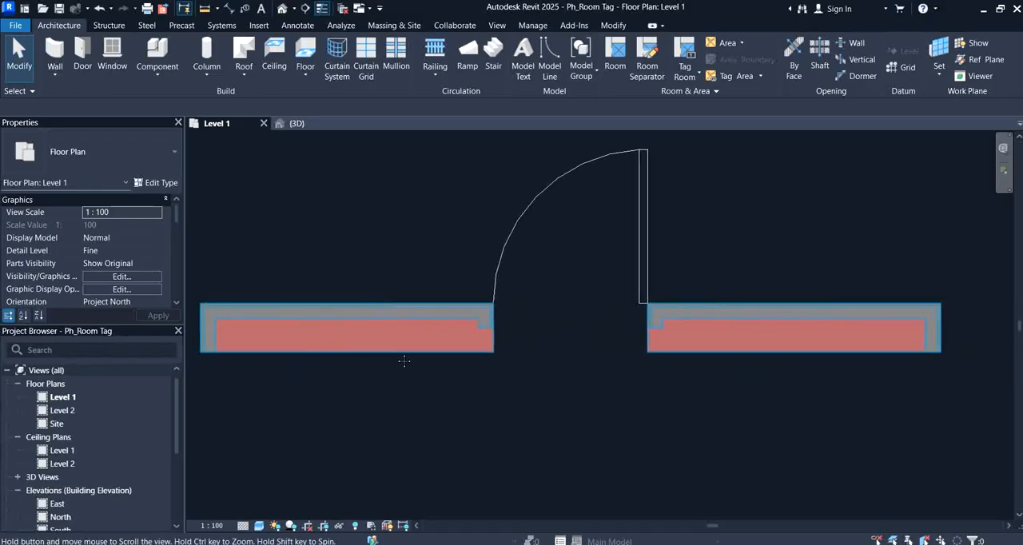
left_click(336, 314)
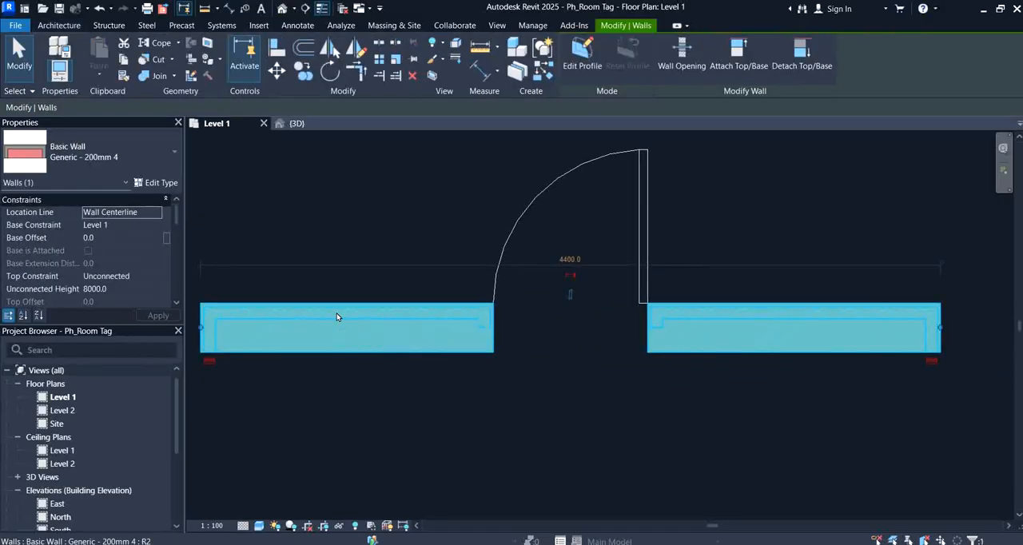
left_click(167, 183)
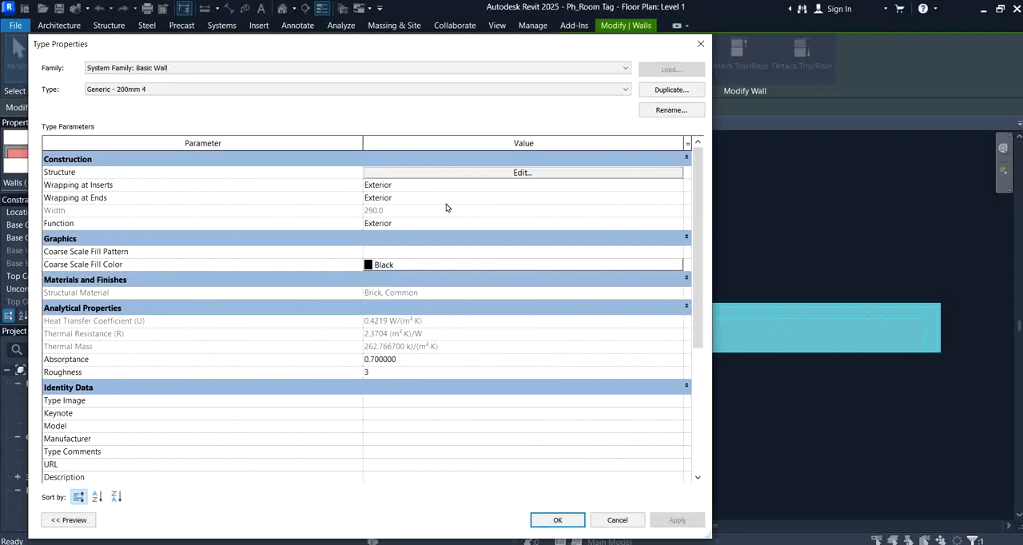
left_click(414, 186)
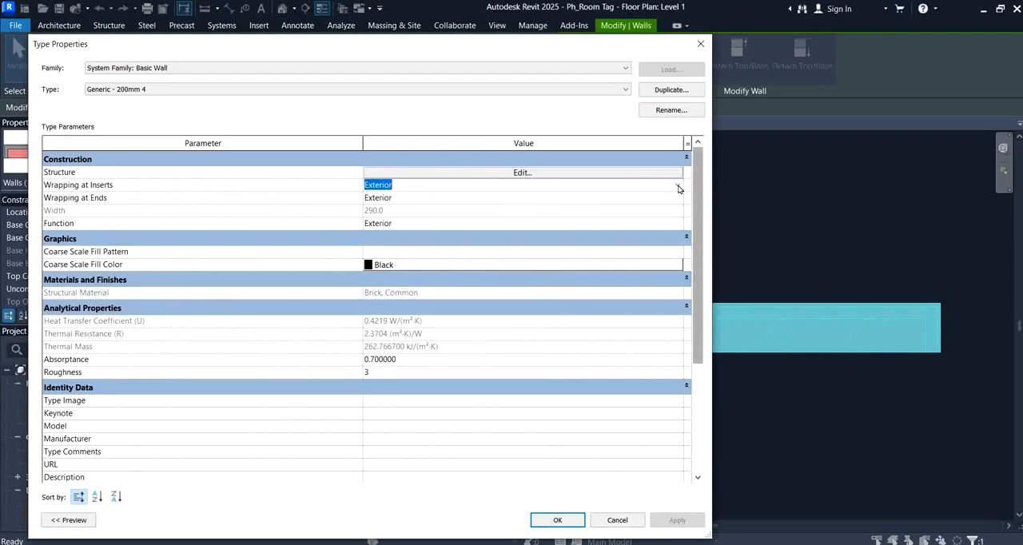
left_click(676, 186)
left_click(392, 219)
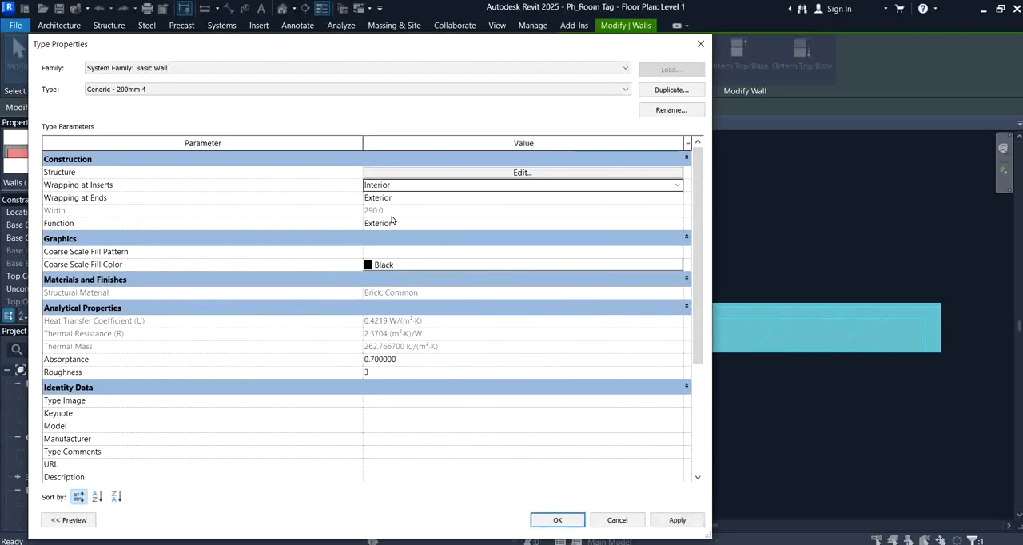
Step: Set the wall type's wrapping at ends to None, accept the type changes and deselect the wall
left_click(399, 200)
left_click(675, 197)
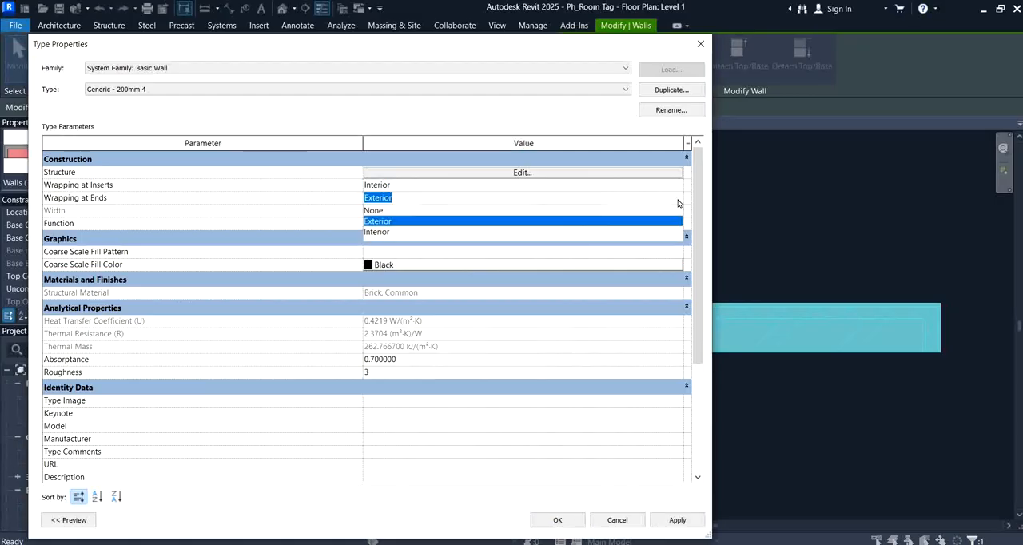
left_click(380, 210)
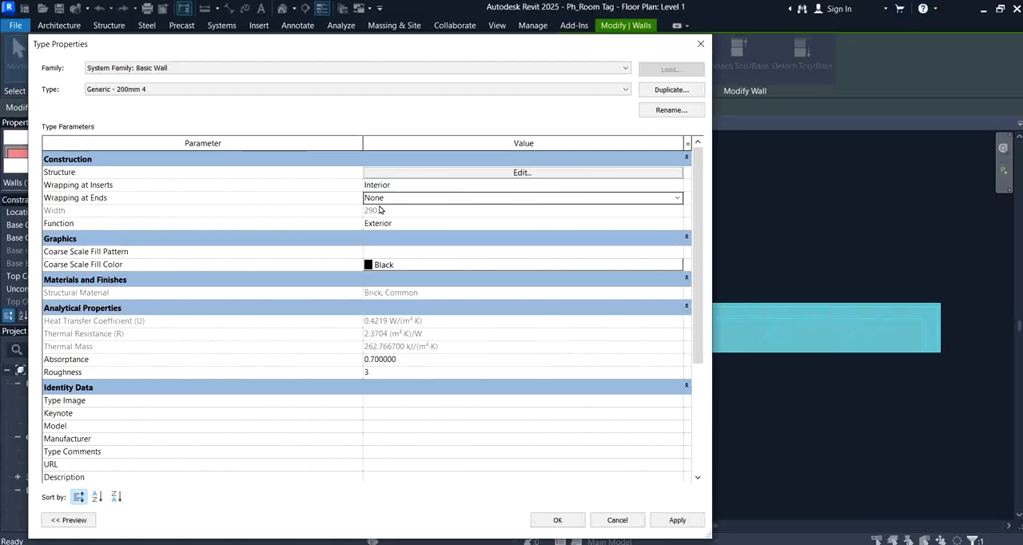
left_click(557, 521)
left_click(573, 470)
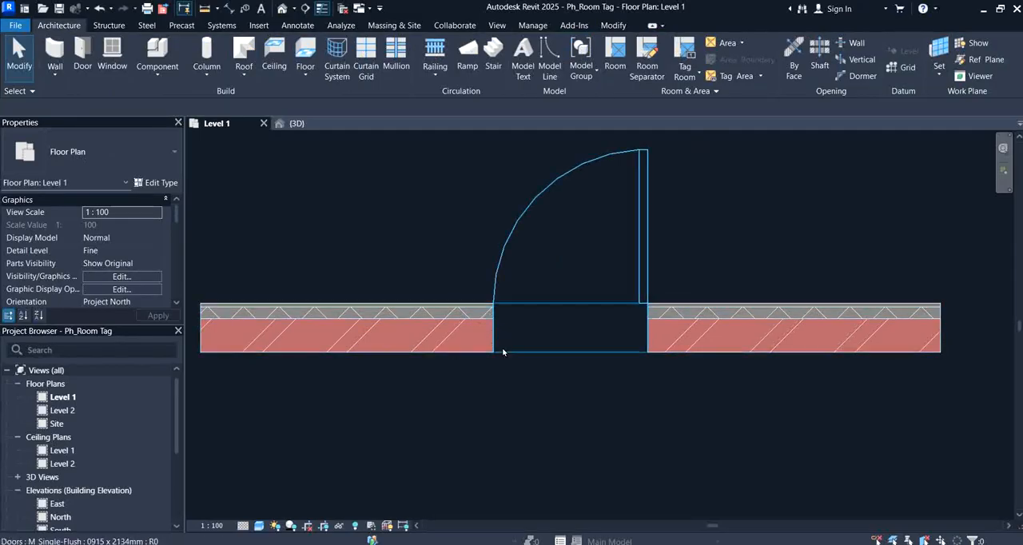
left_click(476, 358)
left_click(320, 359)
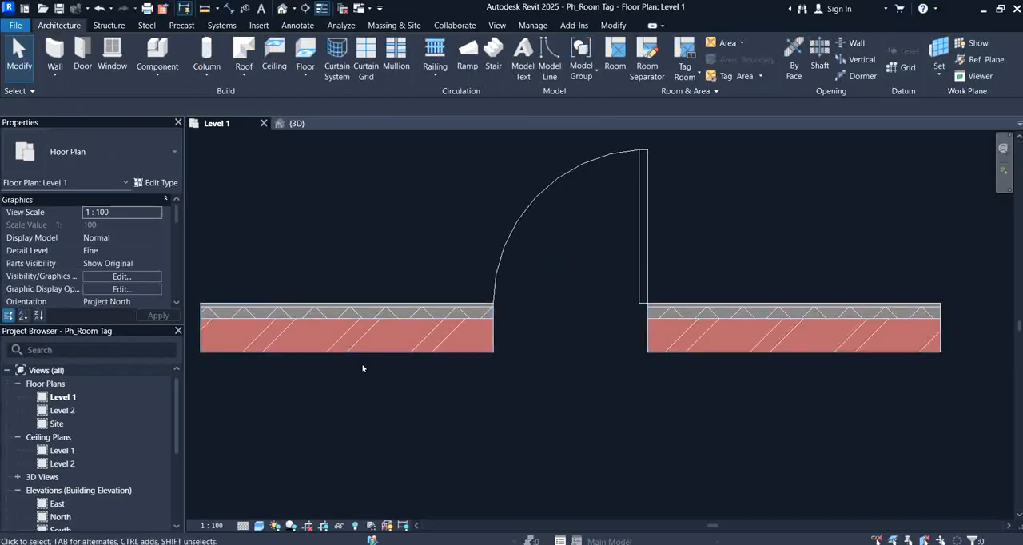
Step: Insert a new layer into the door wall type's structure and move it below the interior core boundary
middle_click_drag(362, 366, 383, 360)
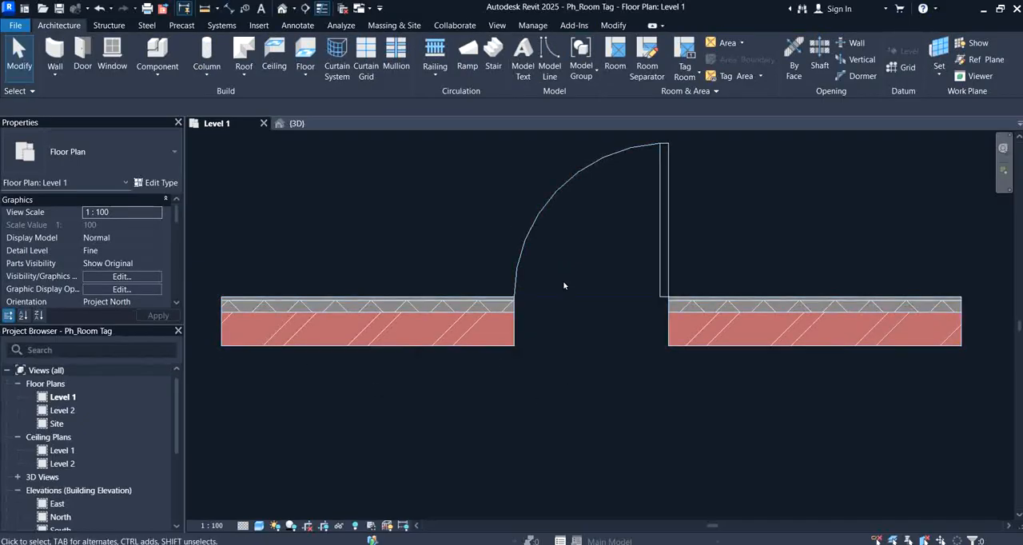
left_click(479, 344)
left_click(156, 182)
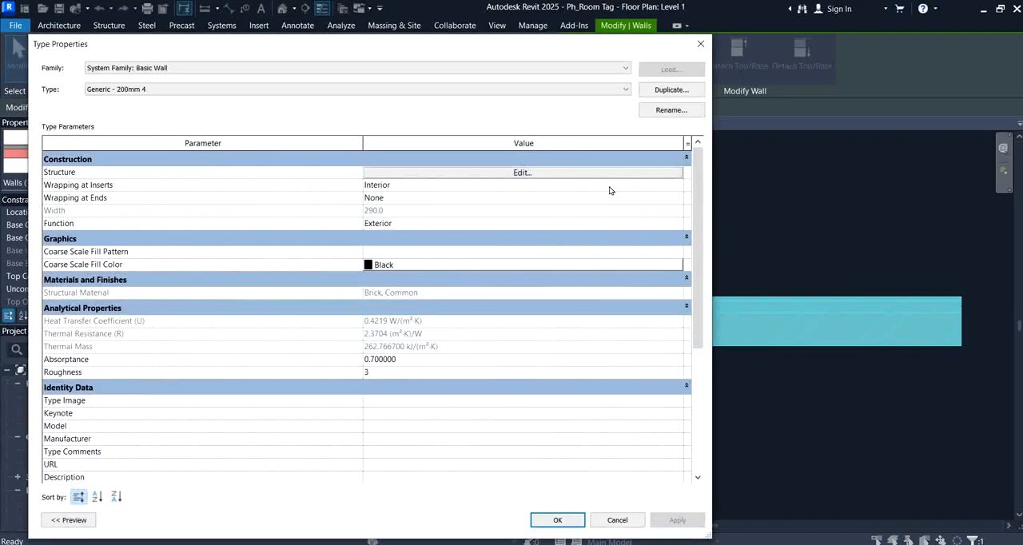
left_click(560, 175)
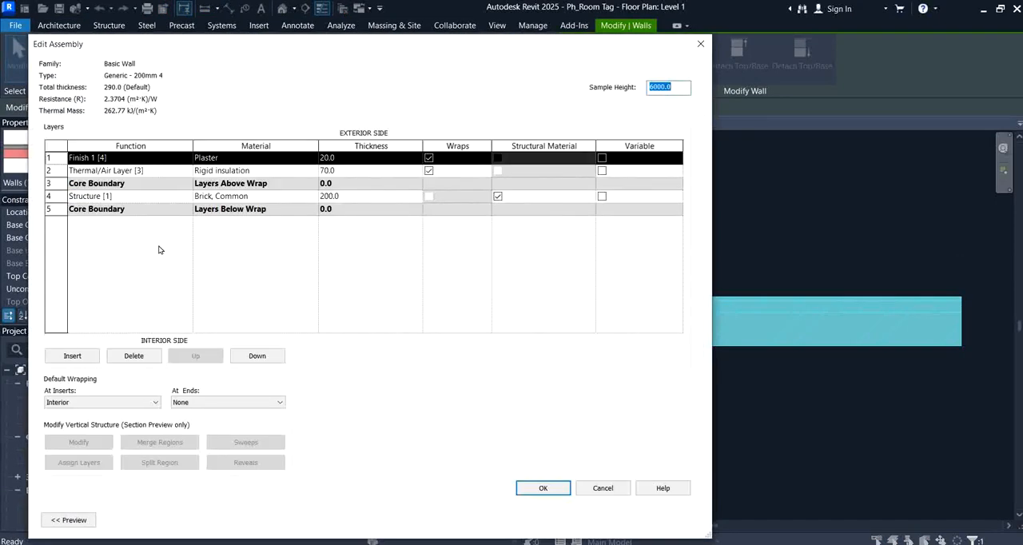
left_click(51, 172)
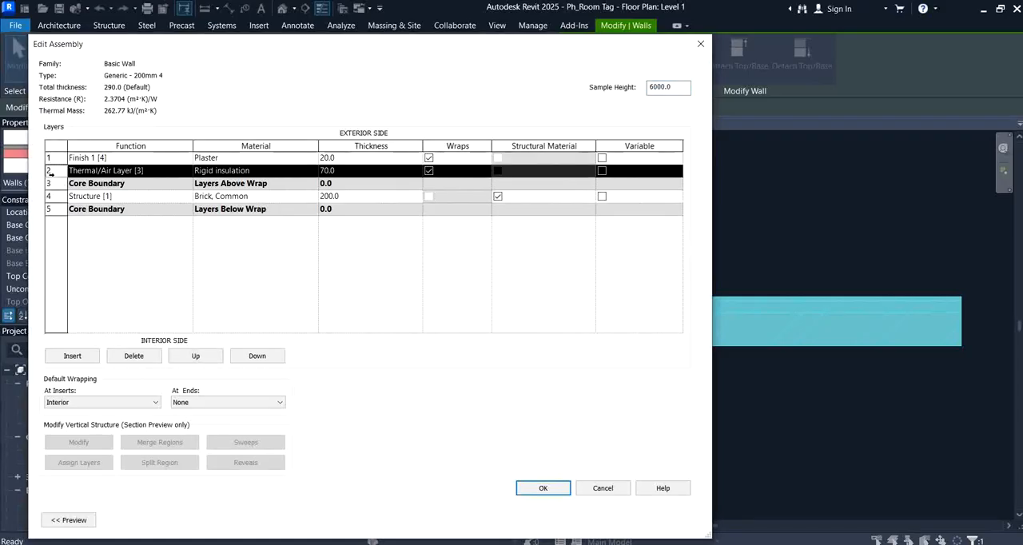
left_click(105, 173)
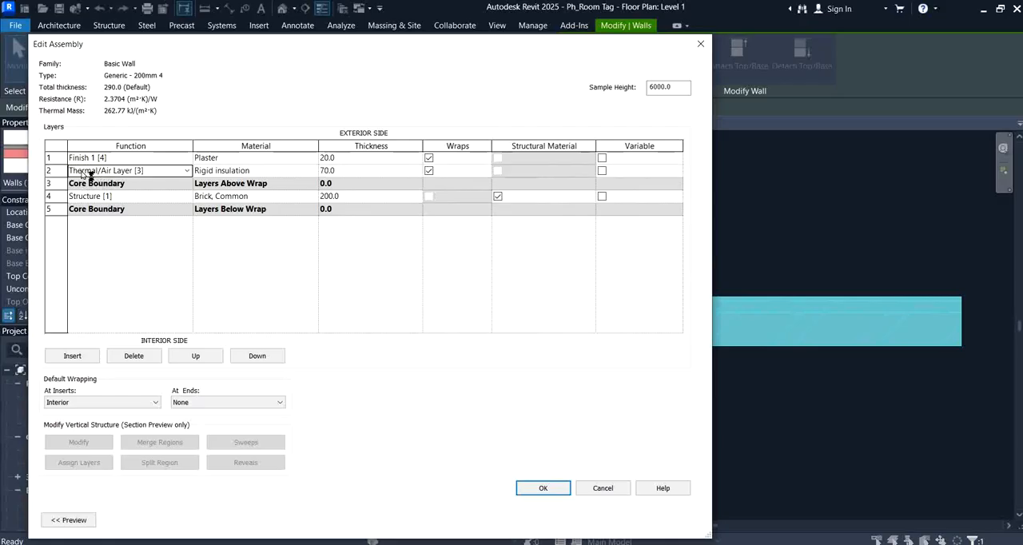
left_click(52, 173)
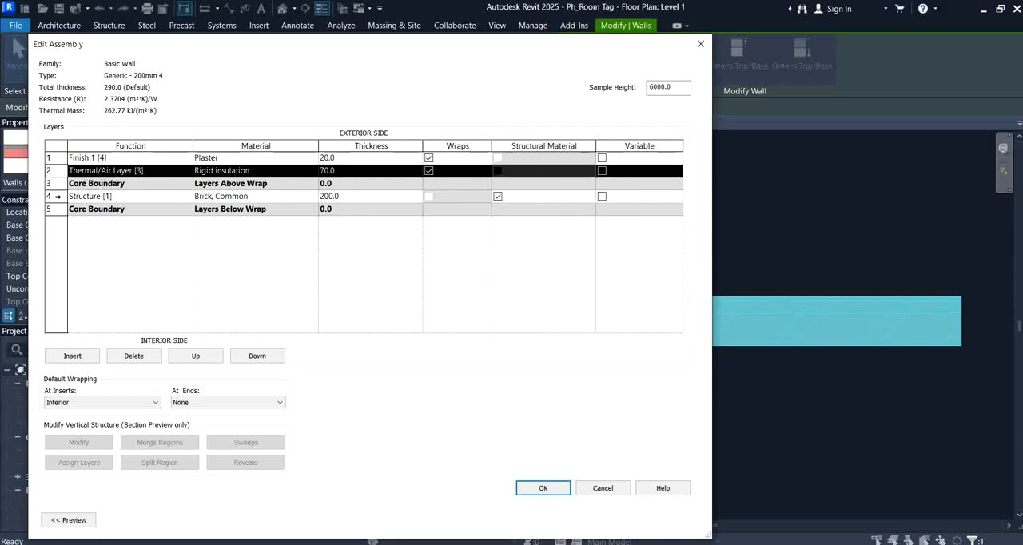
left_click(72, 356)
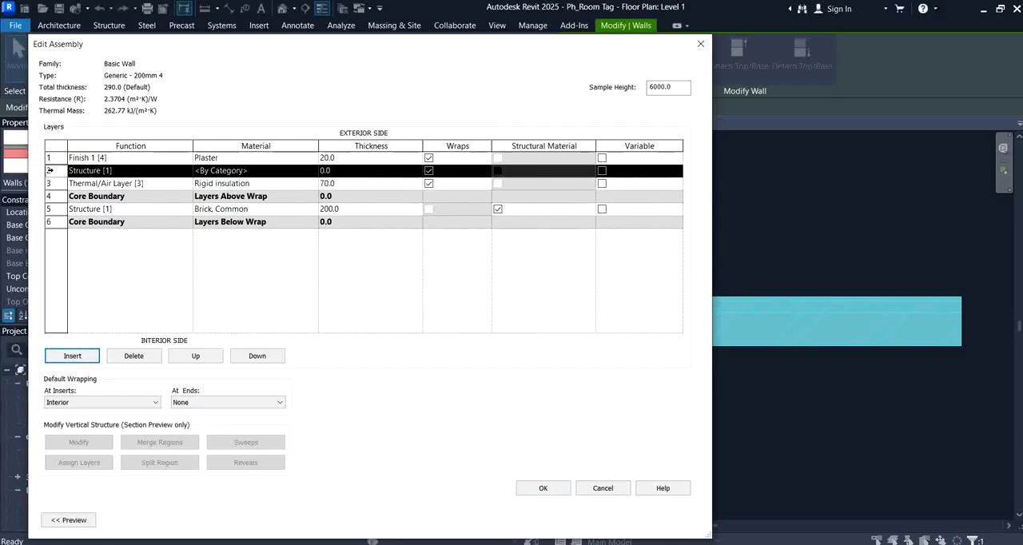
left_click(251, 357)
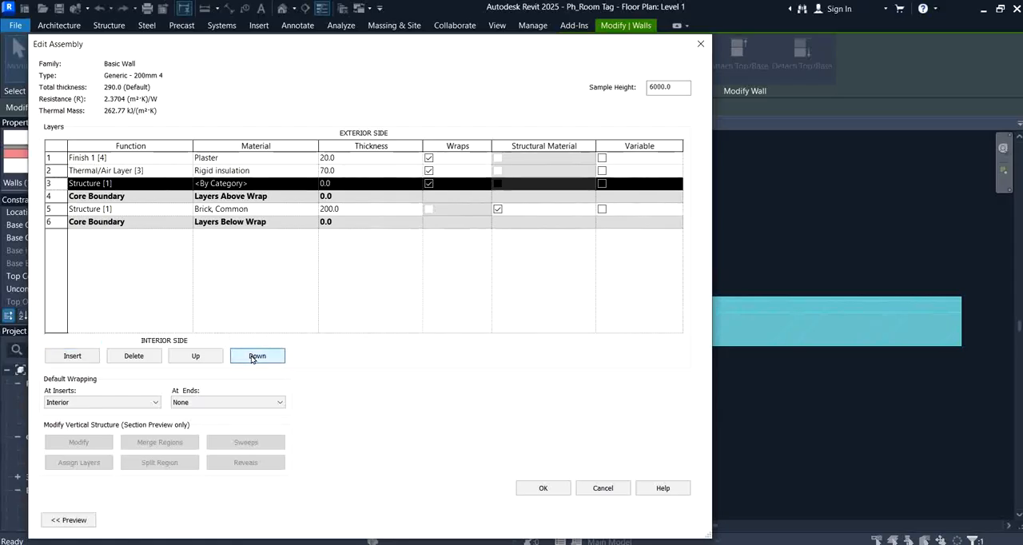
left_click(252, 358)
left_click(252, 358)
left_click(252, 360)
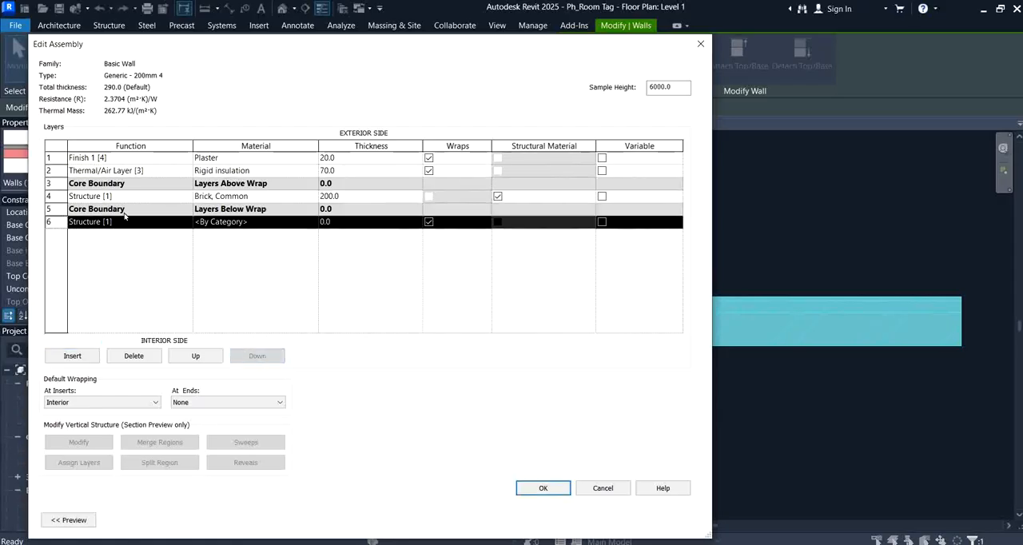
Step: Insert a second new layer and move it down past the core to the interior side of the wall assembly
left_click(51, 157)
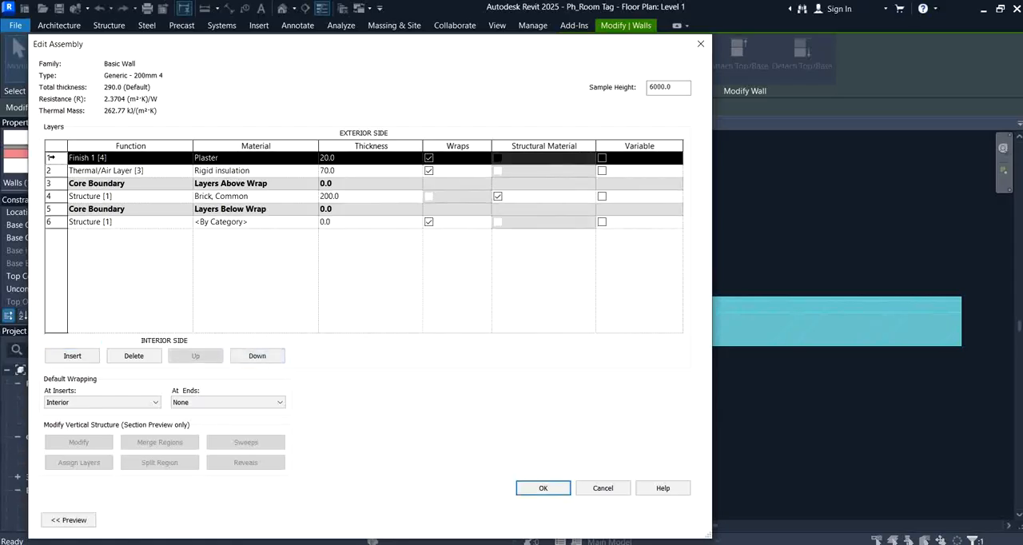
left_click(72, 355)
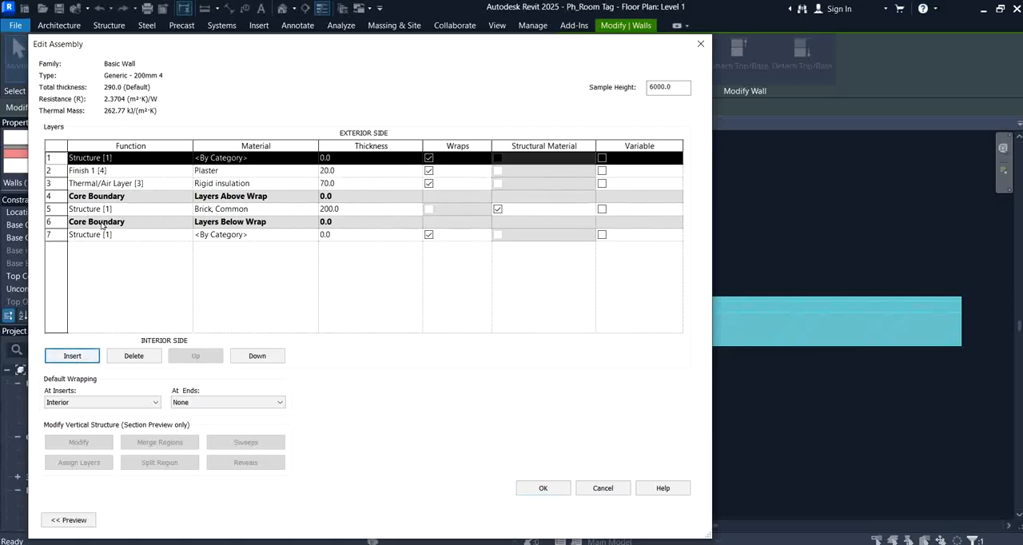
left_click(256, 355)
left_click(257, 355)
left_click(257, 356)
left_click(257, 357)
left_click(257, 357)
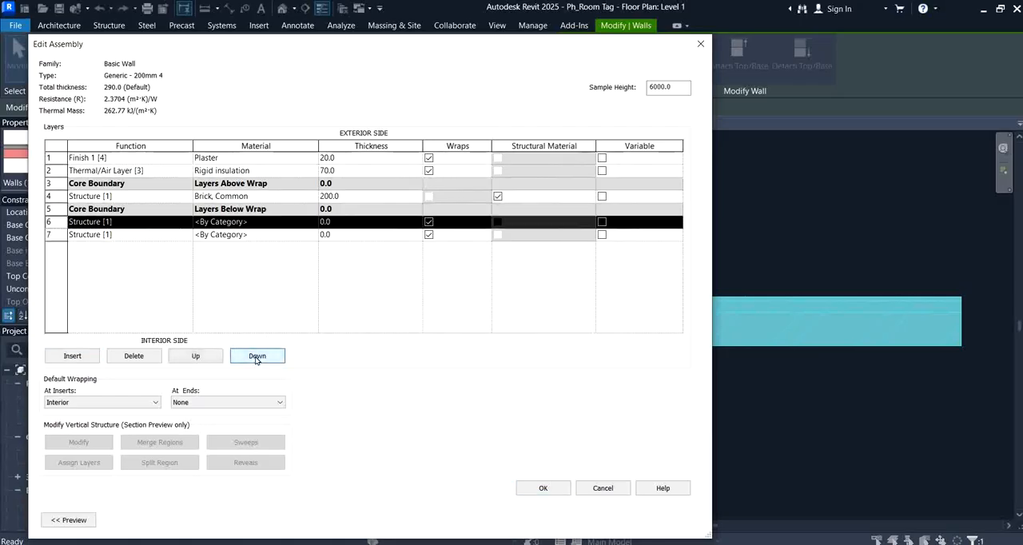
left_click(257, 357)
Step: Set the function of both new interior layers to Thermal/Air Layer [3]
left_click(157, 171)
key("ctrl+c")
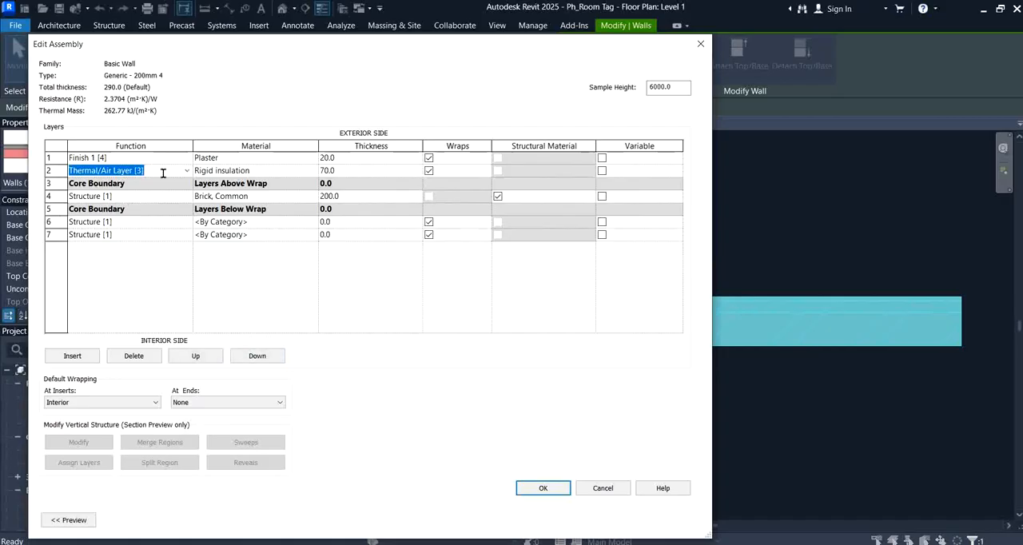
left_click(130, 223)
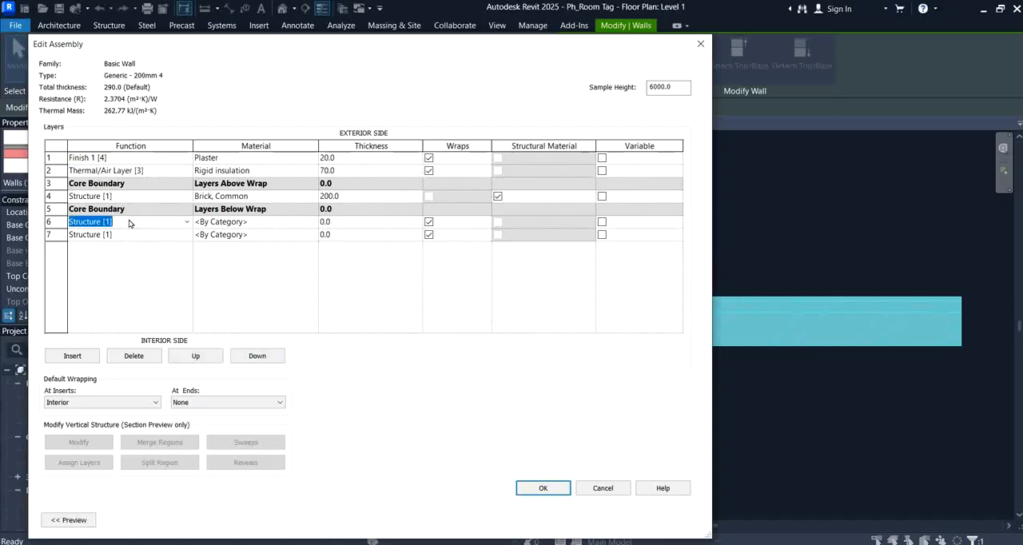
key("ctrl+v")
left_click(144, 159)
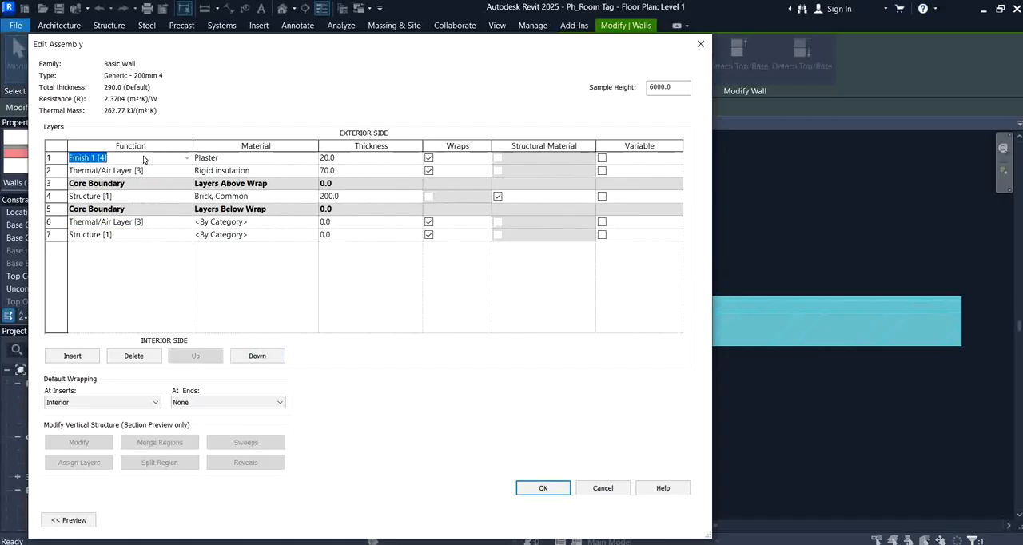
left_click(130, 235)
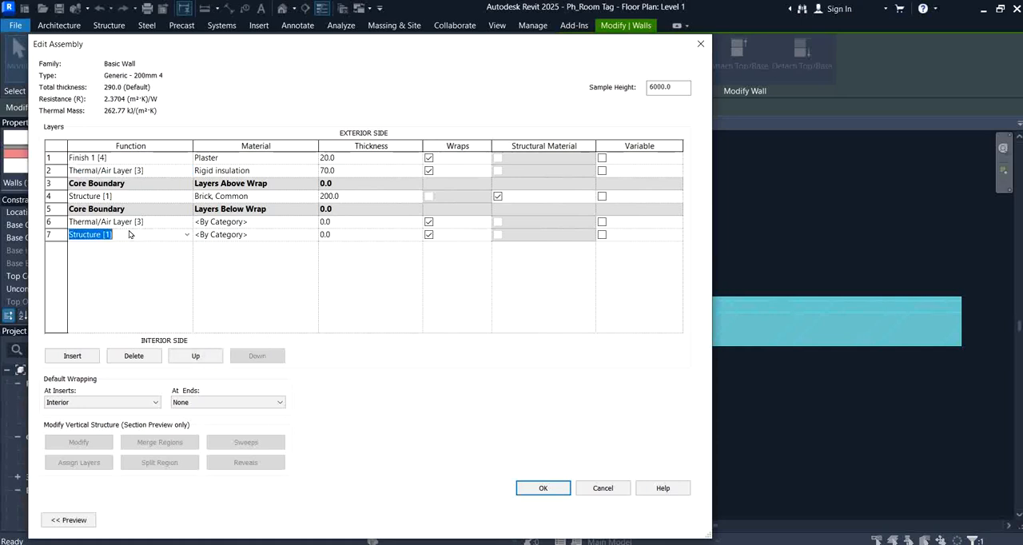
key("ctrl+v")
Step: Assign Rigid insulation to the first new interior layer and Plaster to the second, copying the materials from the exterior layers
left_click(267, 174)
key("ctrl+c")
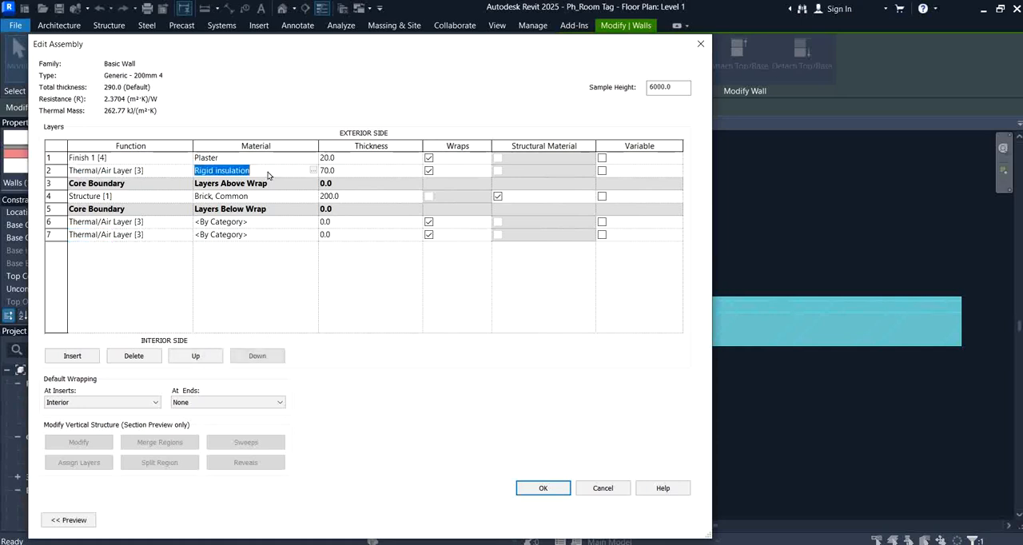
left_click(259, 223)
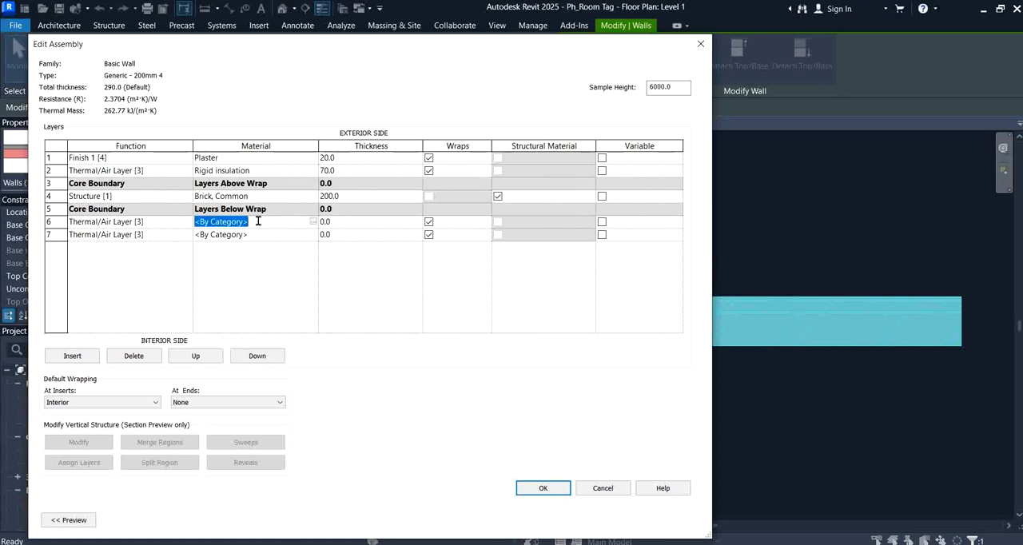
key("ctrl+v")
left_click(249, 162)
key("ctrl+c")
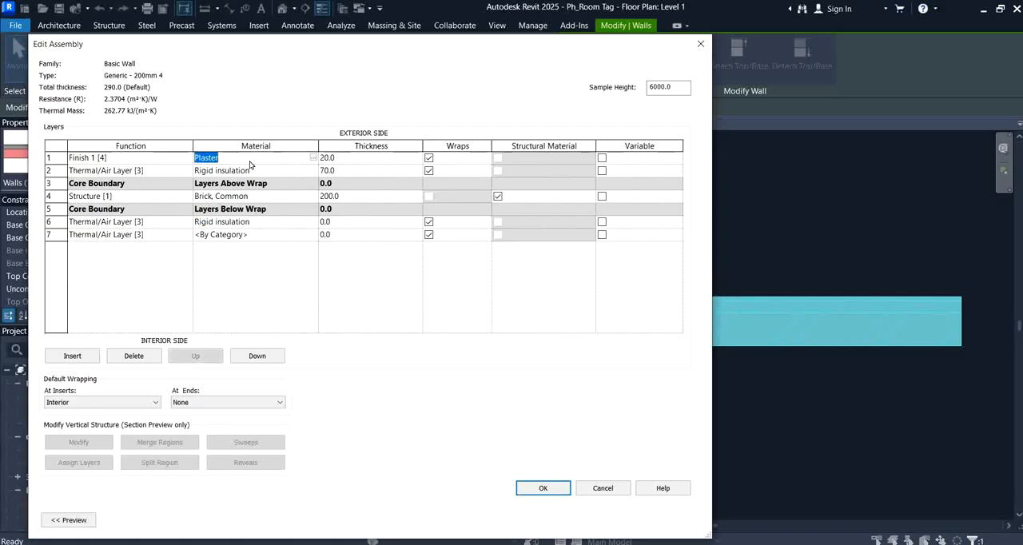
left_click(259, 234)
key("ctrl+v")
Step: Set the interior Rigid insulation thickness to 20 and the interior Plaster thickness to 70, and apply the wall type changes
left_click(342, 224)
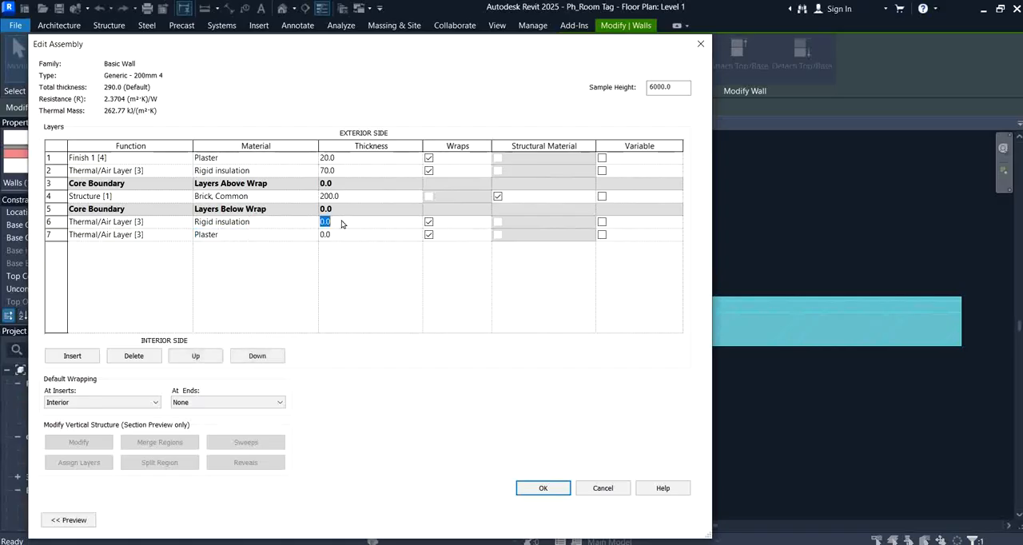
type("20")
left_click(346, 233)
type("70")
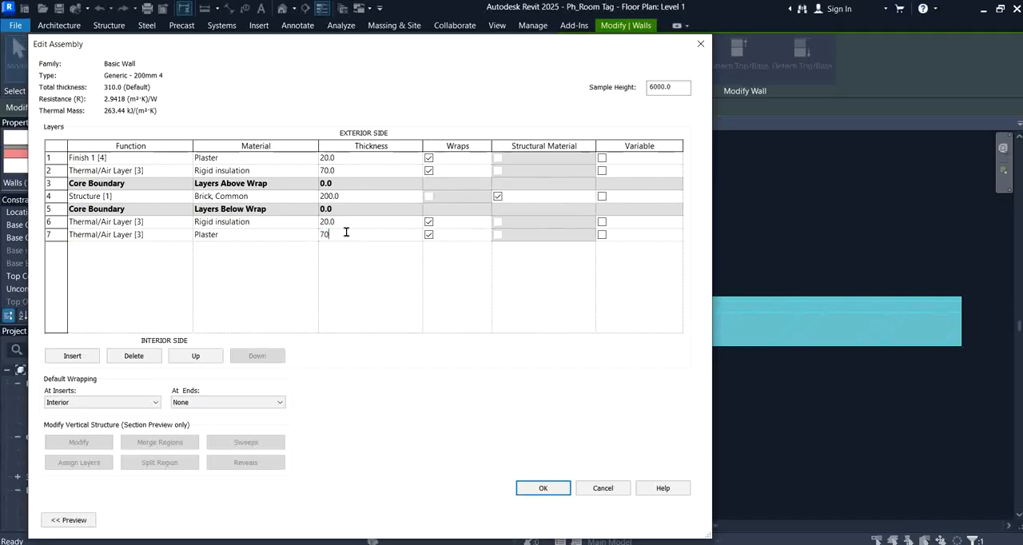
left_click(383, 273)
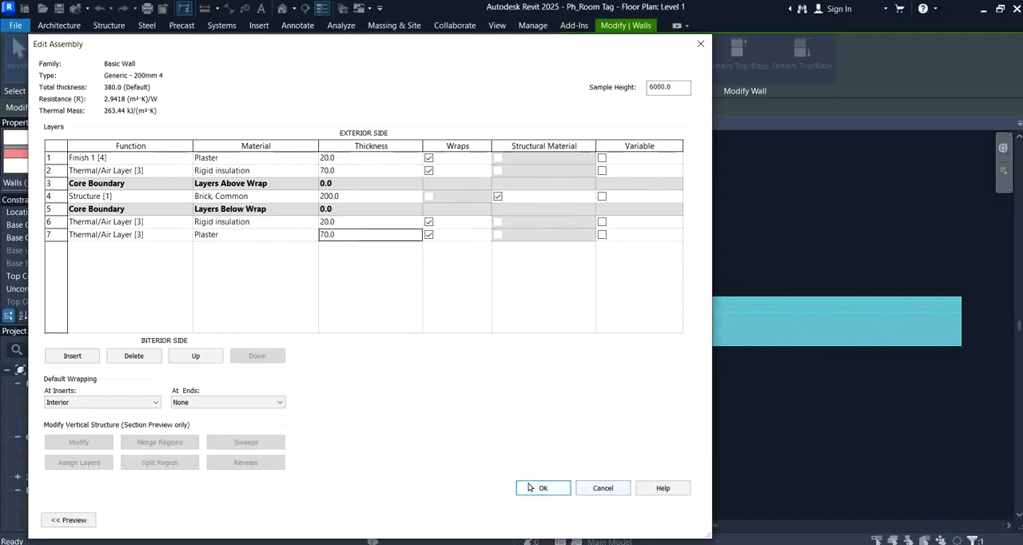
left_click(560, 489)
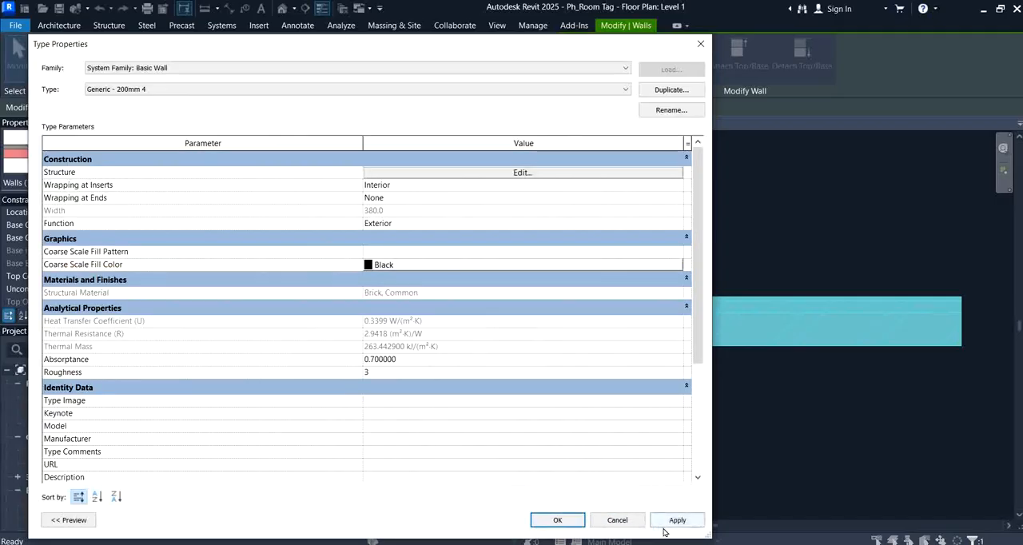
left_click(668, 522)
left_click(558, 521)
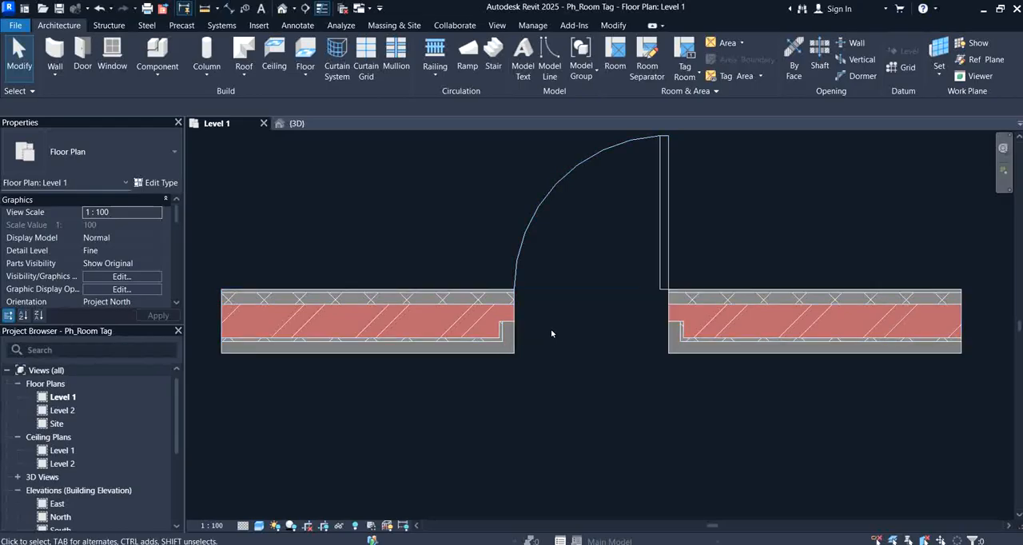
middle_click_drag(584, 350, 568, 348)
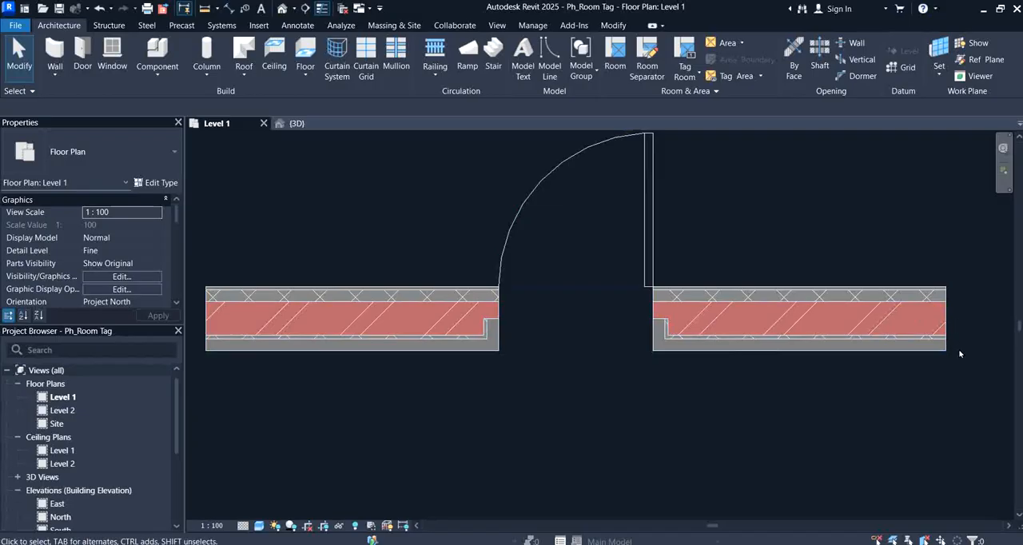
middle_click_drag(529, 383, 505, 397)
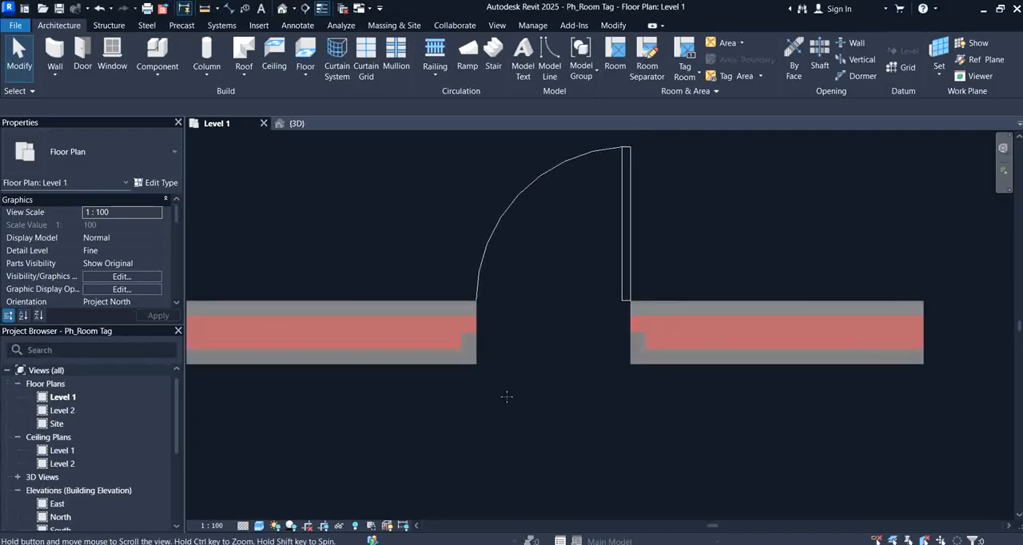
middle_click_drag(269, 251, 310, 270)
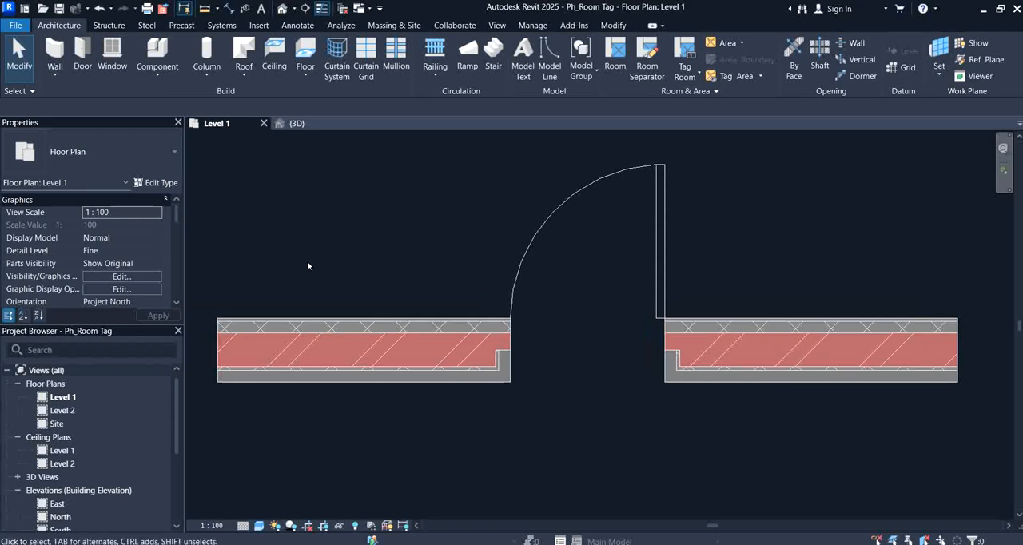